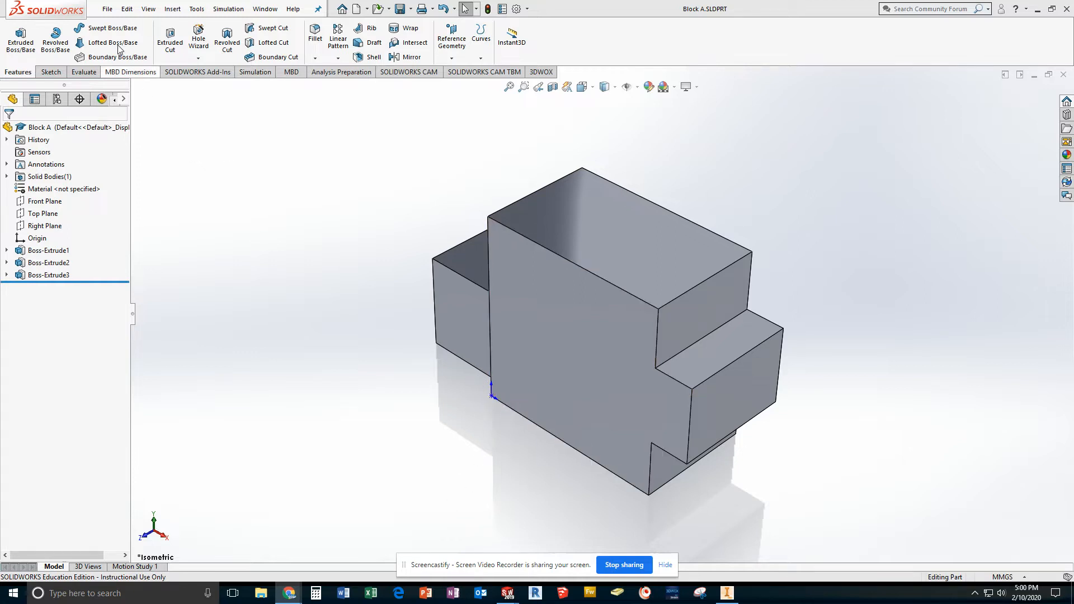
click(149, 9)
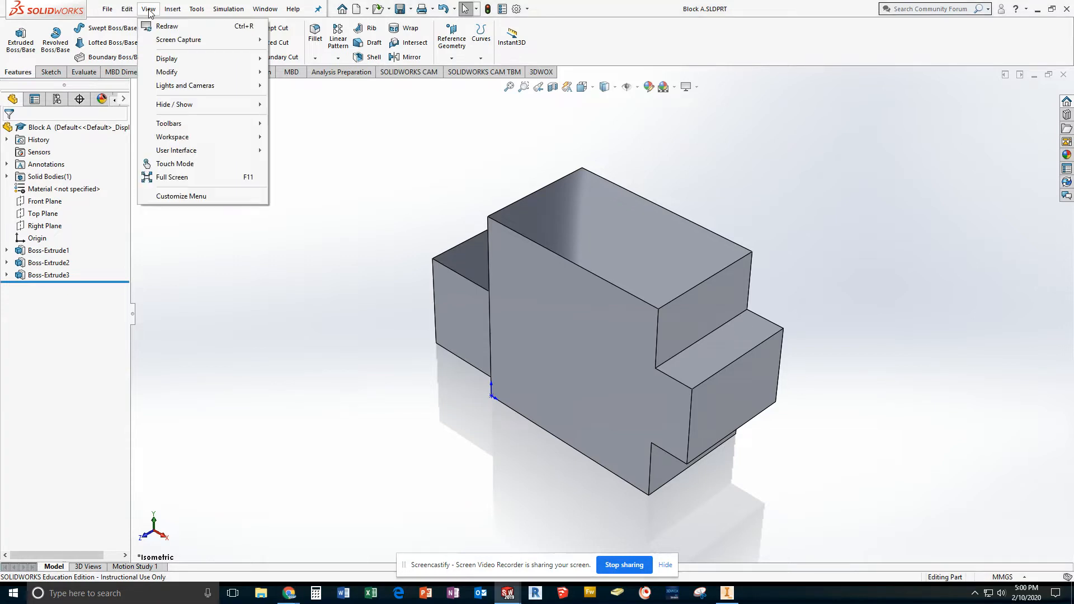
mouse_move(249, 106)
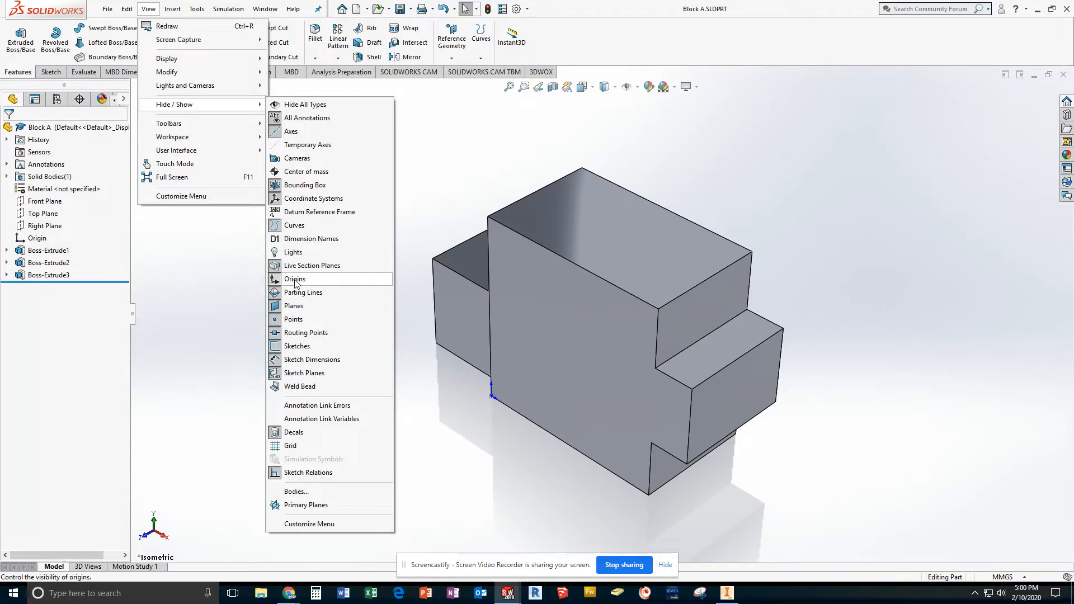
click(195, 327)
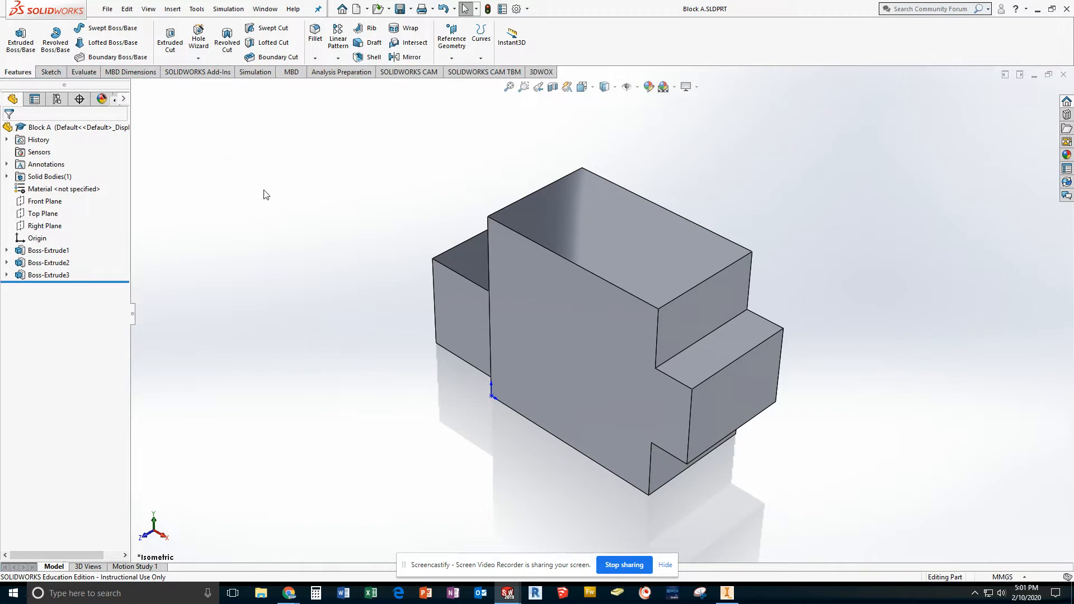
Open the mass properties report for Block A and examine its center of mass coordinates
click(84, 73)
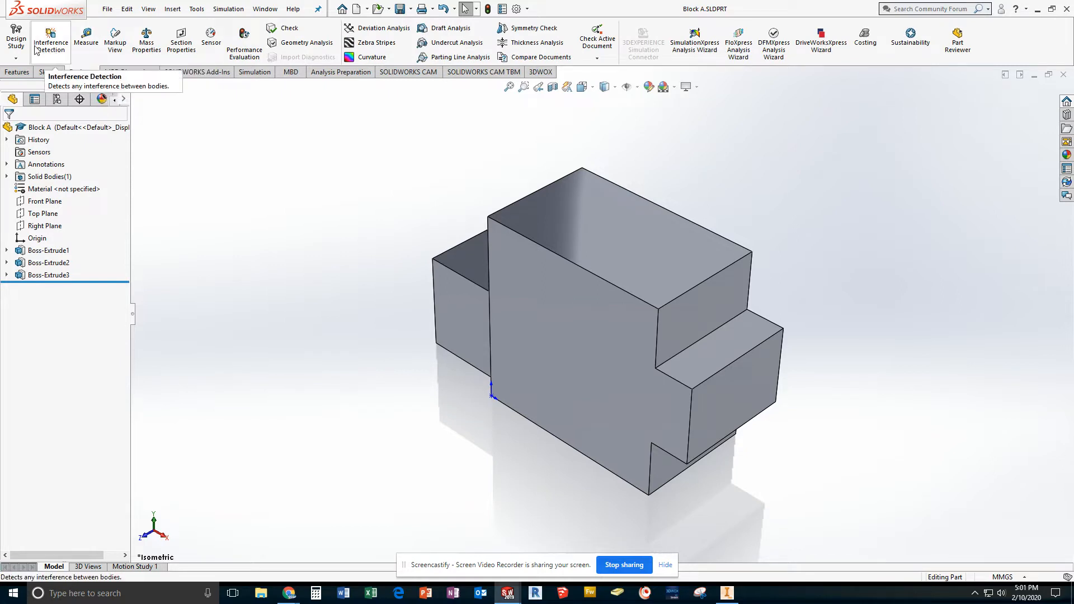
click(146, 48)
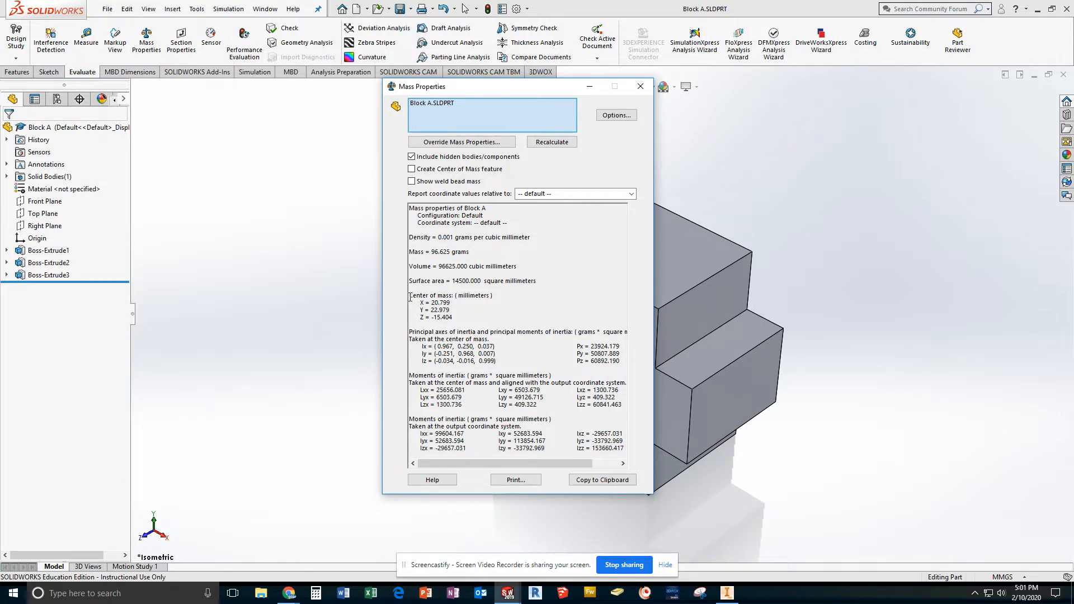
drag(410, 296, 454, 317)
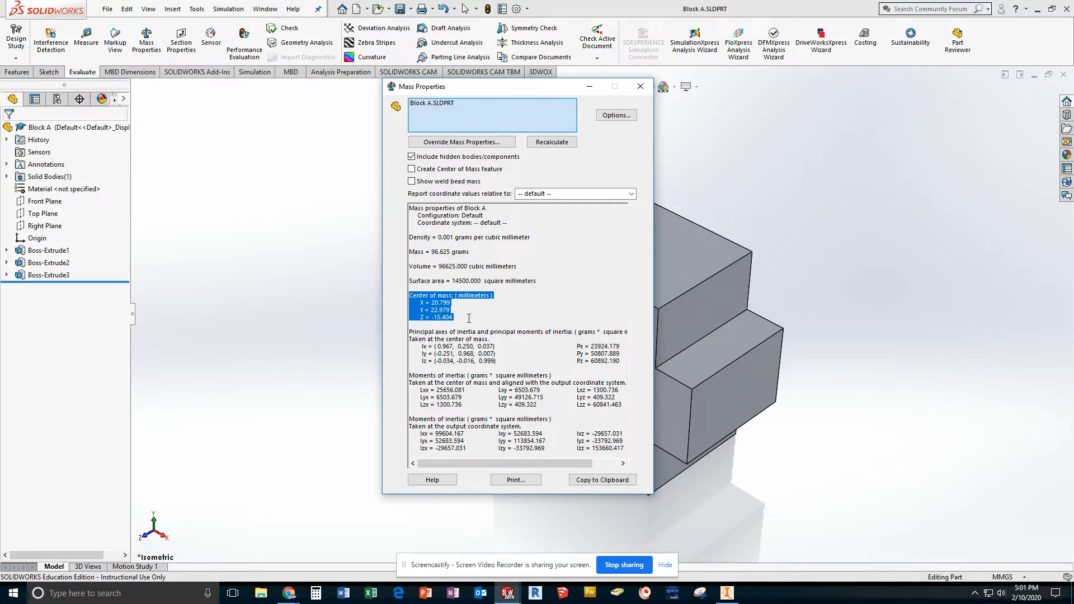
click(463, 319)
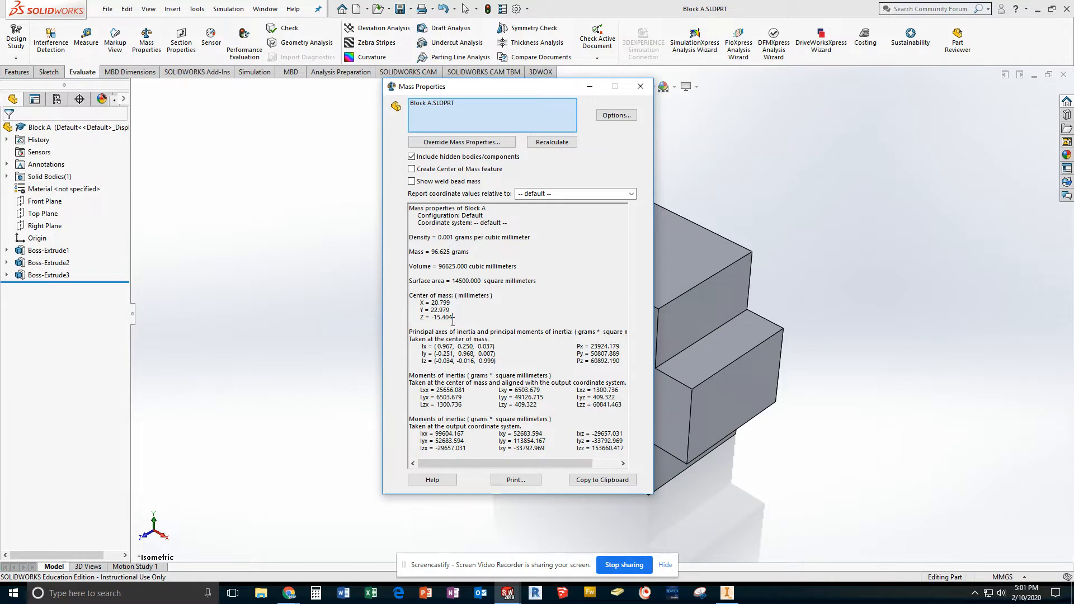
Switch the mass properties report to custom unit settings with 2 decimal places
click(617, 117)
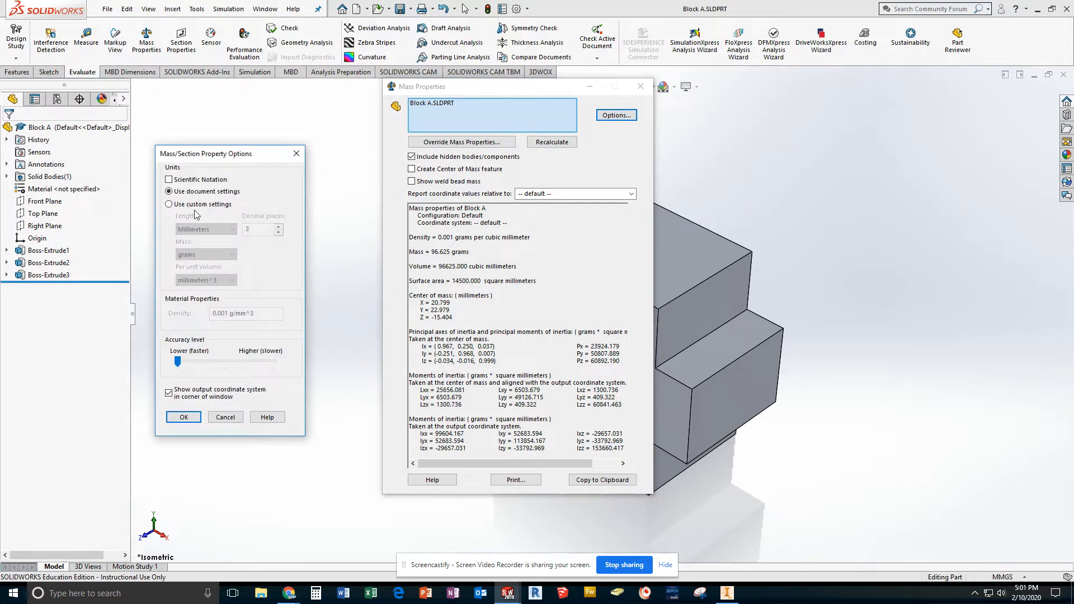
click(170, 205)
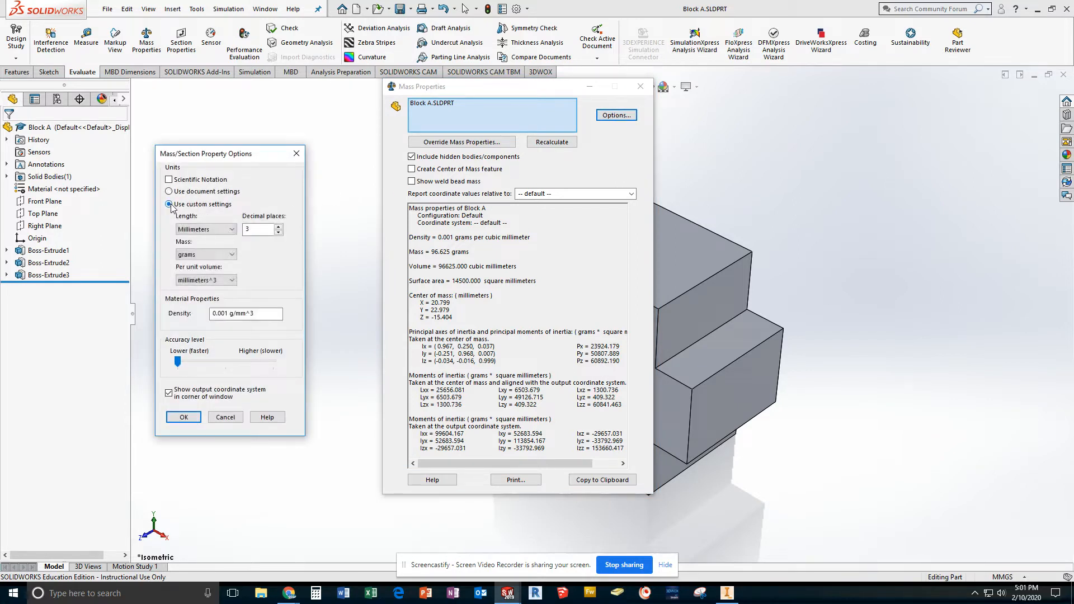
click(278, 232)
click(184, 416)
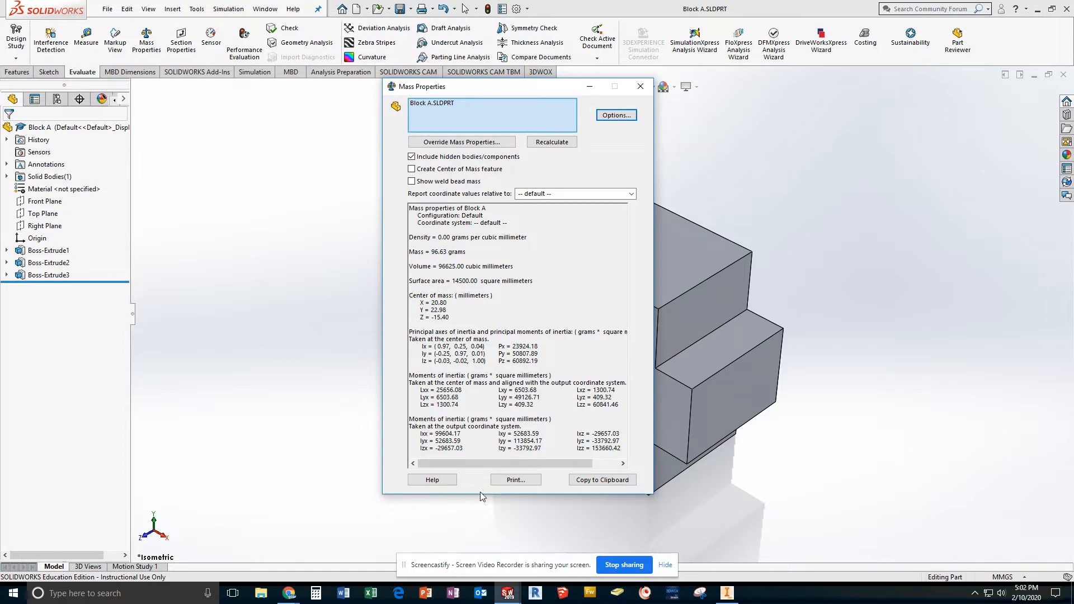
Close and reopen the mass properties report to review the block's mass before any material is assigned
click(641, 86)
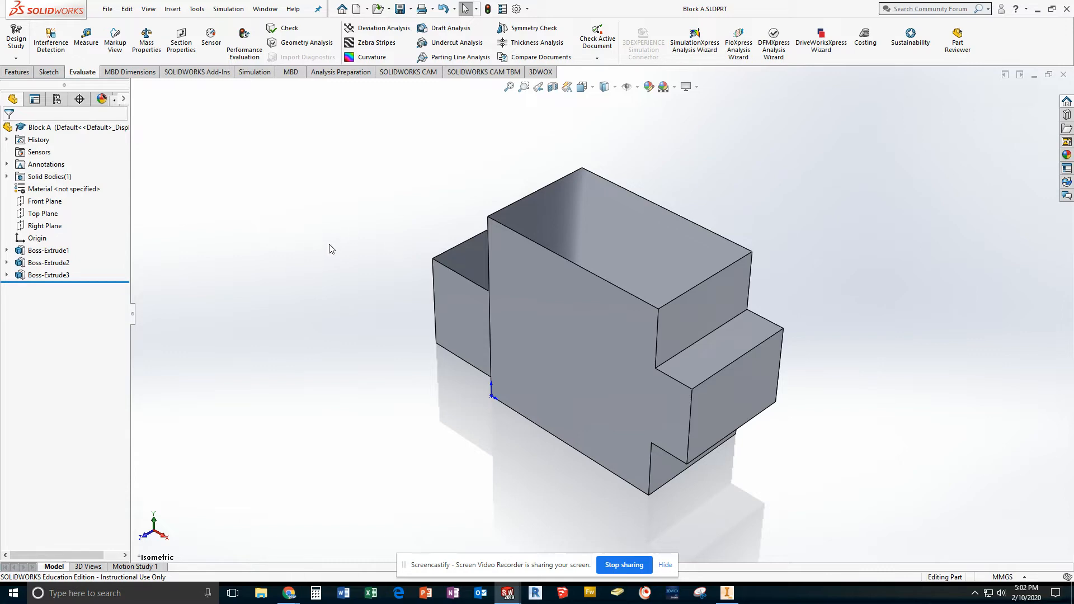
click(146, 42)
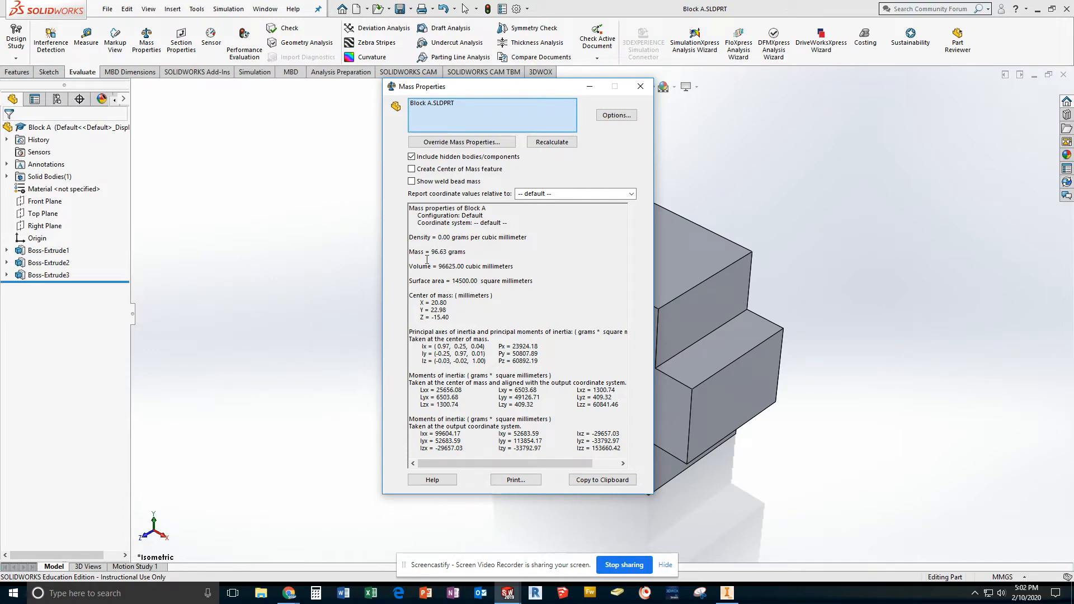
click(641, 86)
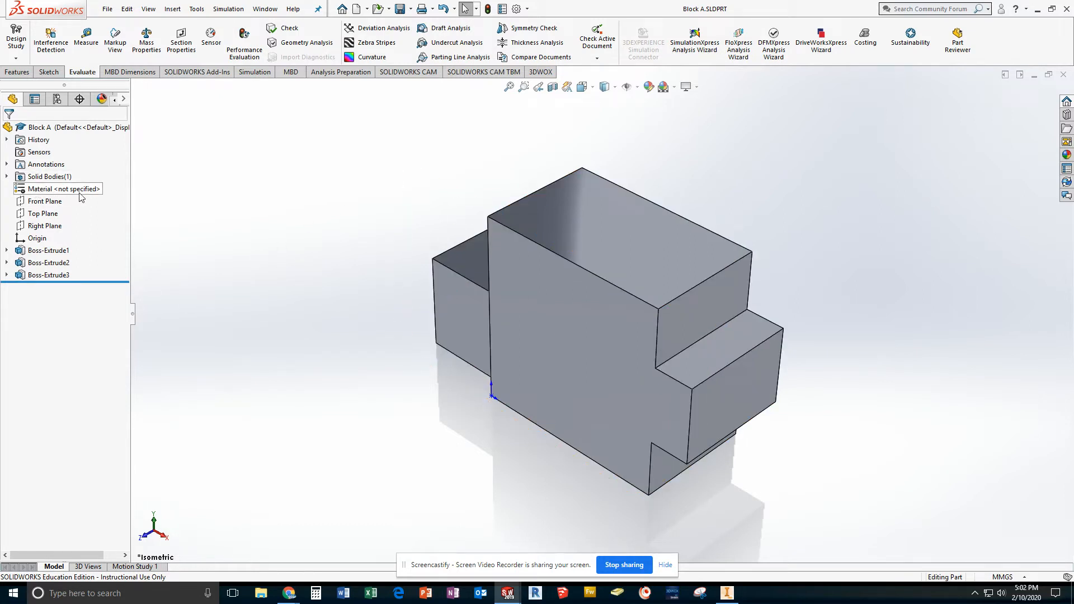
Assign 1060 Alloy as the material of Block A and check its mass in the mass properties report
right_click(35, 191)
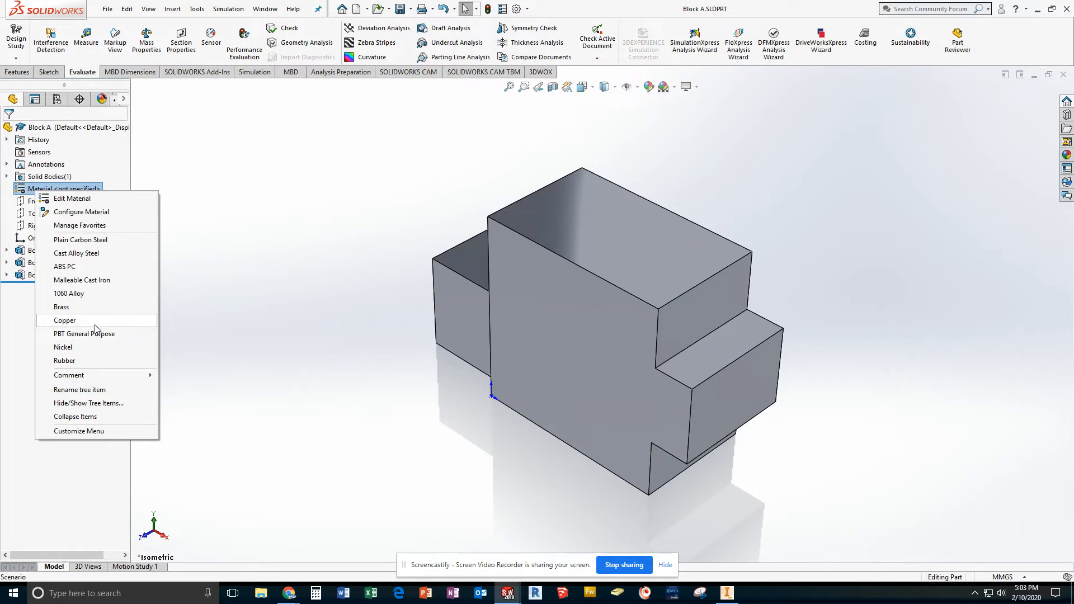
click(81, 296)
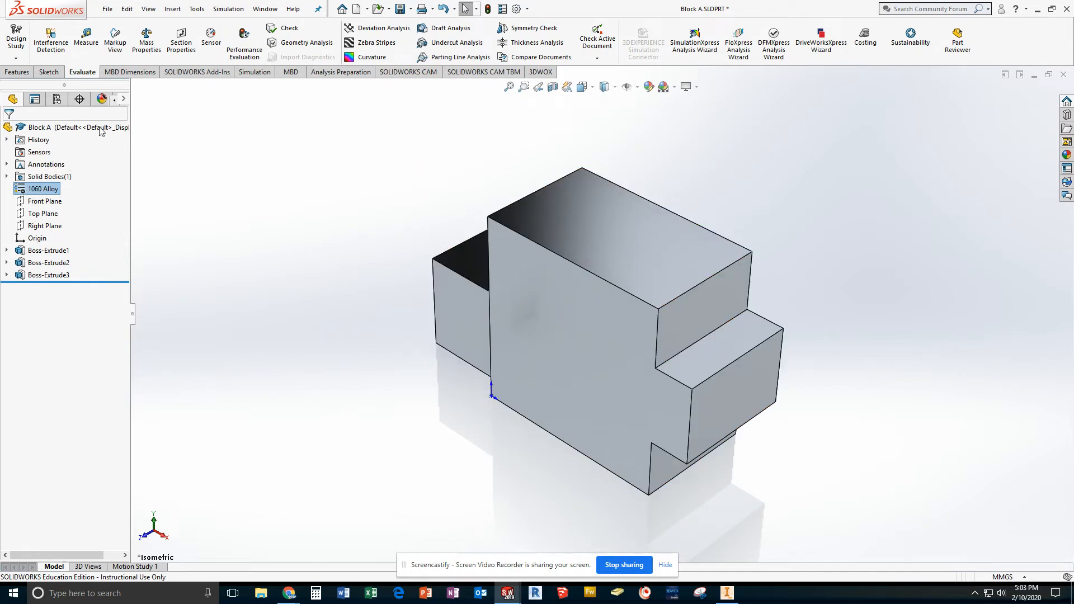
click(143, 53)
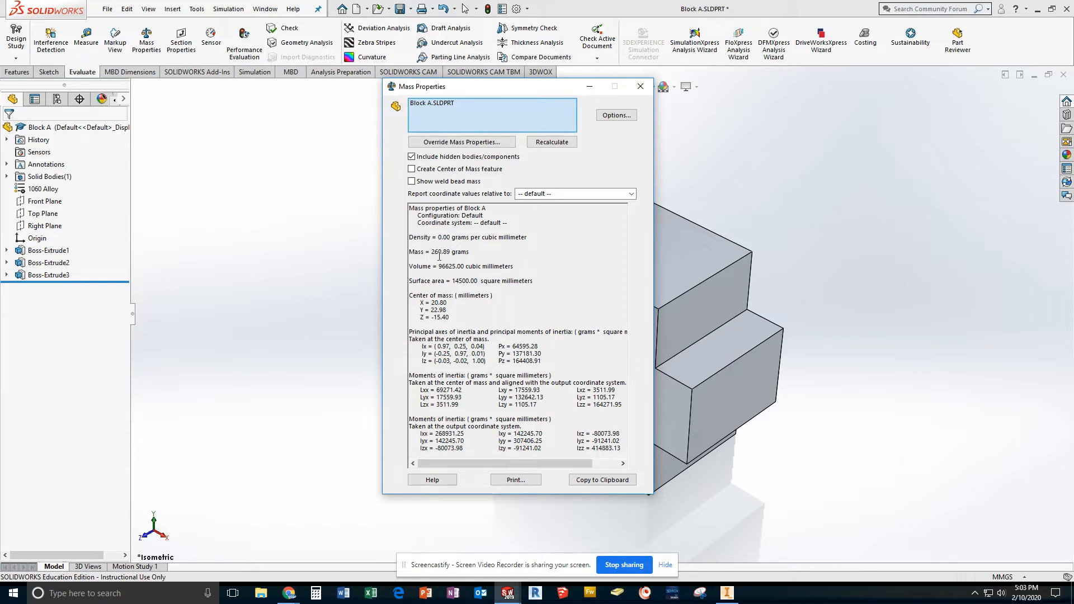
click(641, 86)
Change the material of Block A to ABS PC and check its mass in the mass properties report
right_click(43, 191)
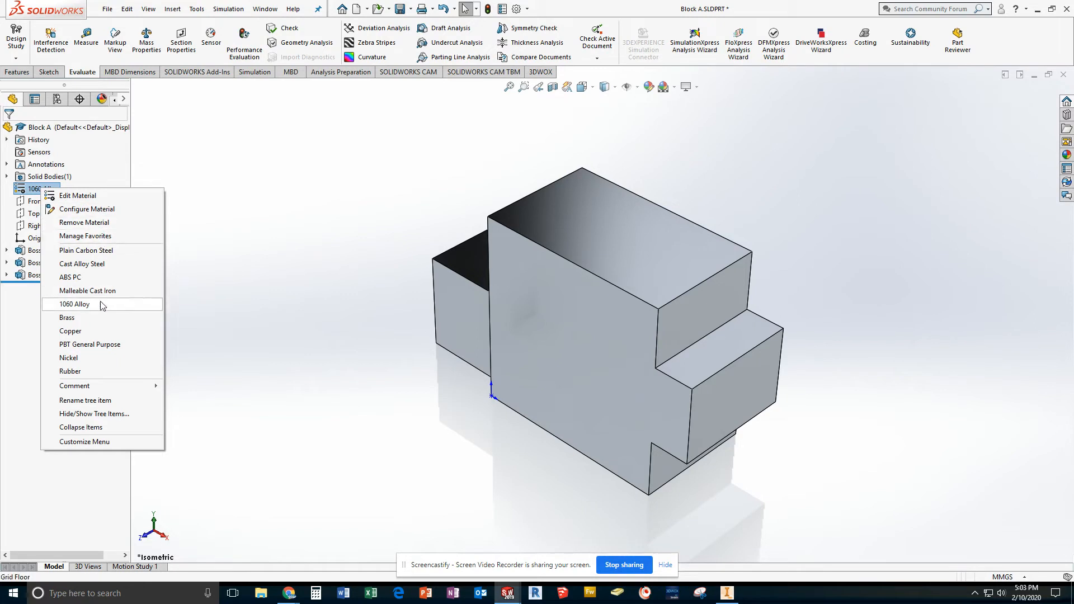
click(68, 278)
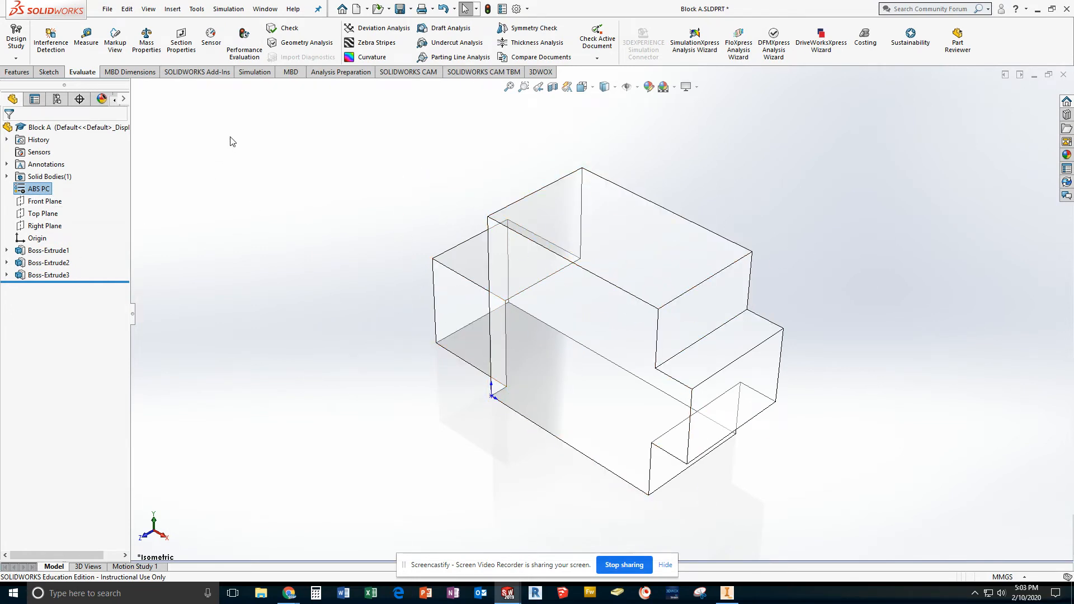
click(146, 44)
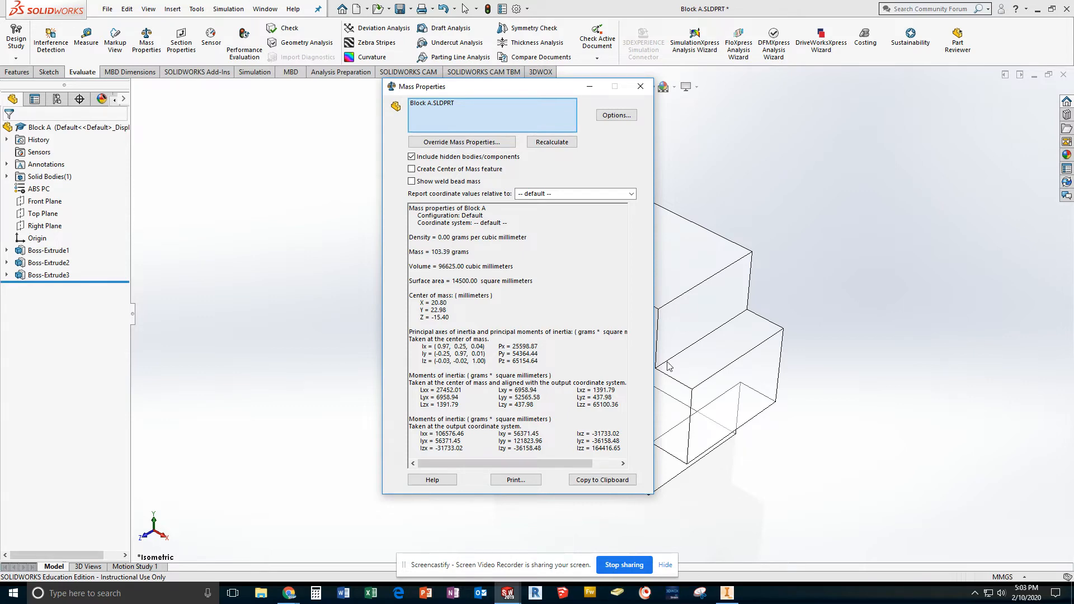
click(640, 87)
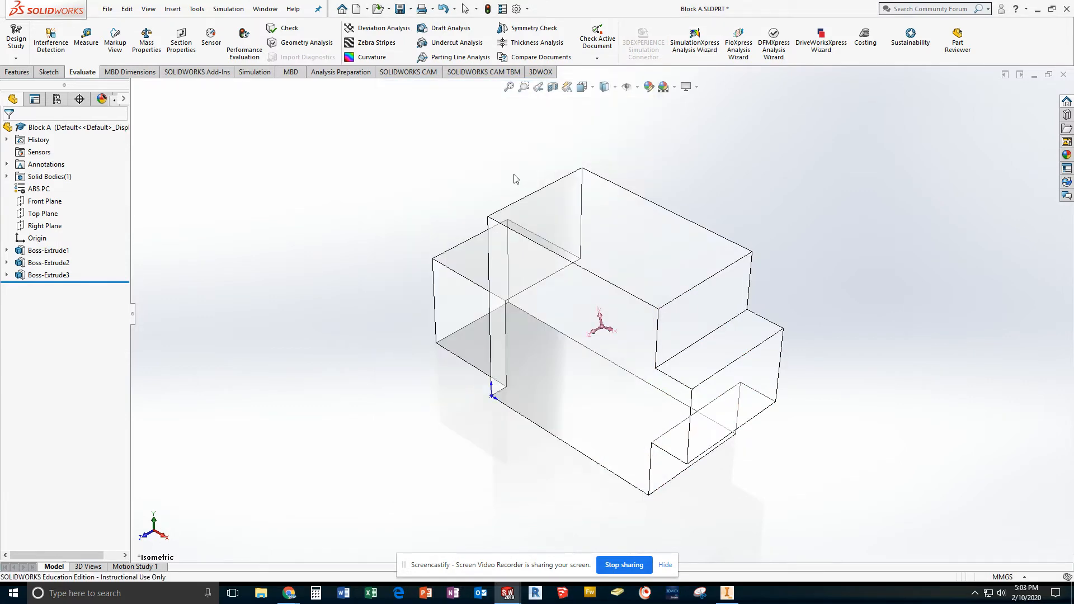
Open the material library for the part and examine the materials in the Steel and Iron categories
right_click(37, 190)
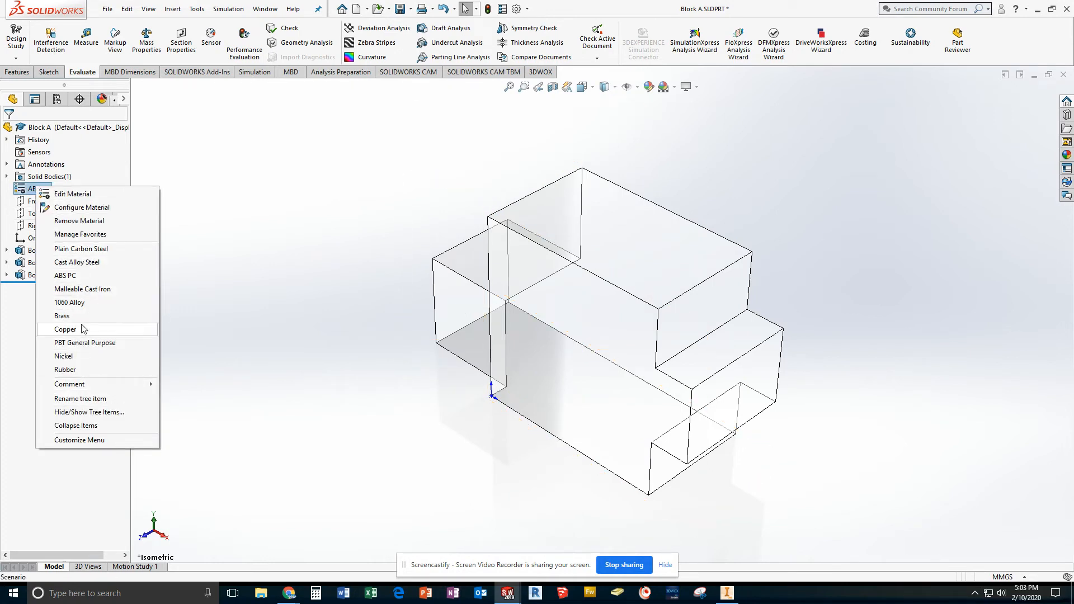
click(69, 194)
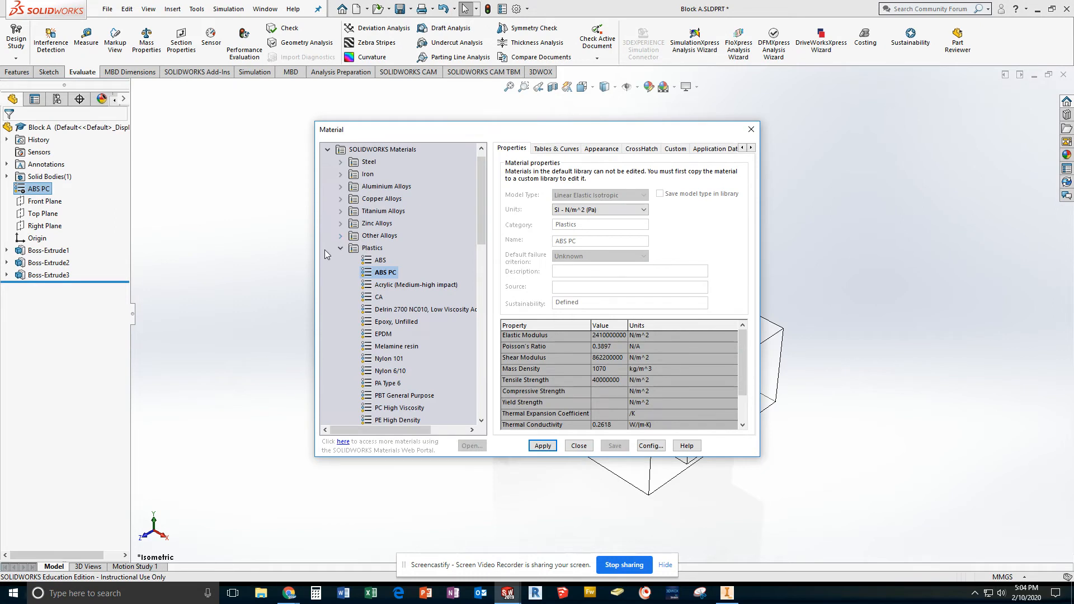
click(341, 248)
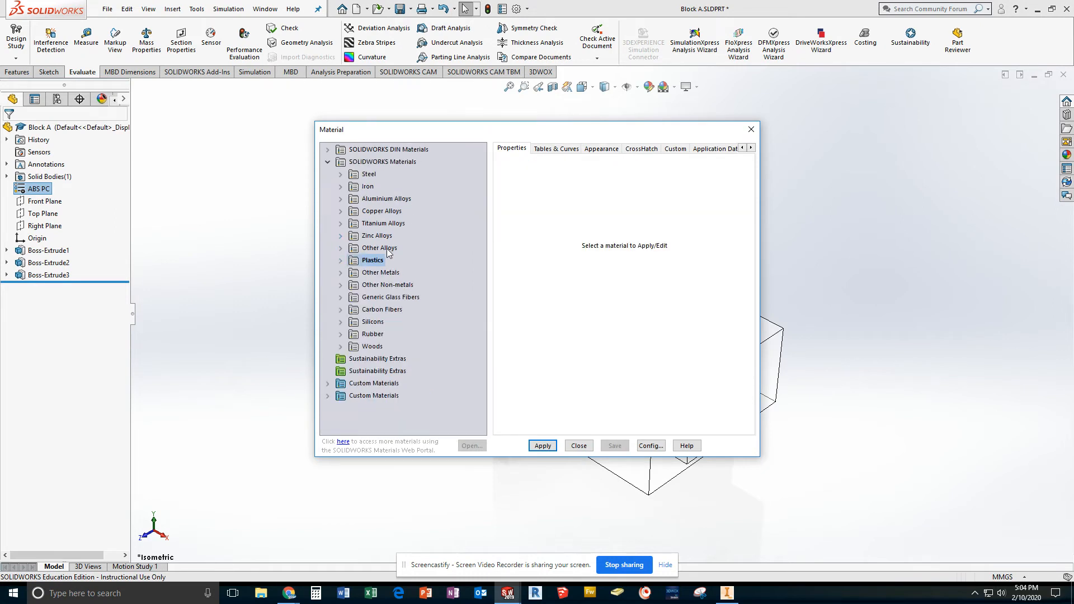
click(340, 174)
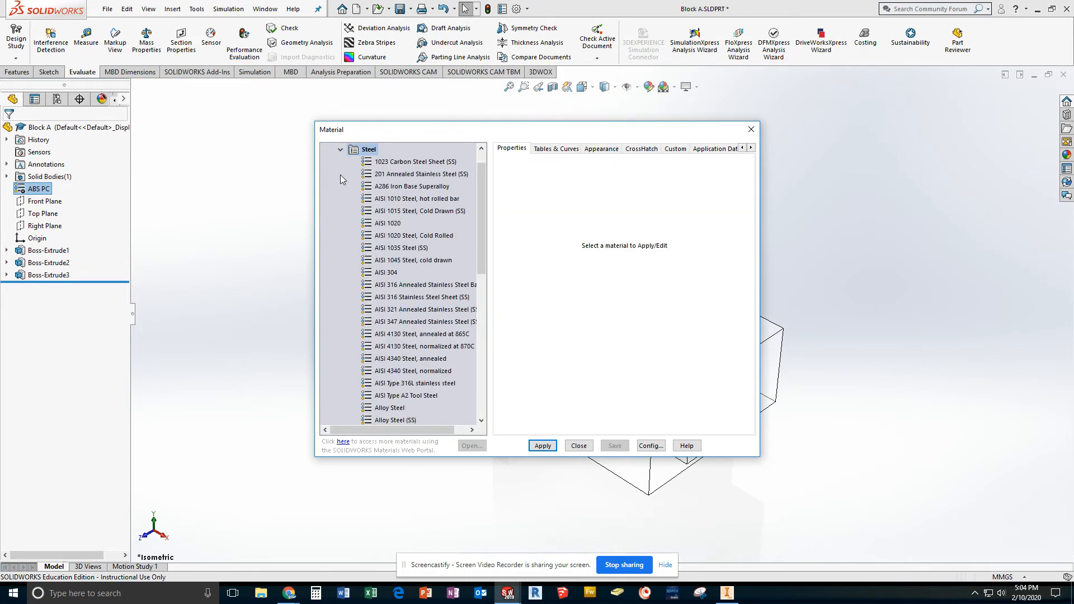
scroll(424, 295, down, 6)
scroll(424, 296, up, 5)
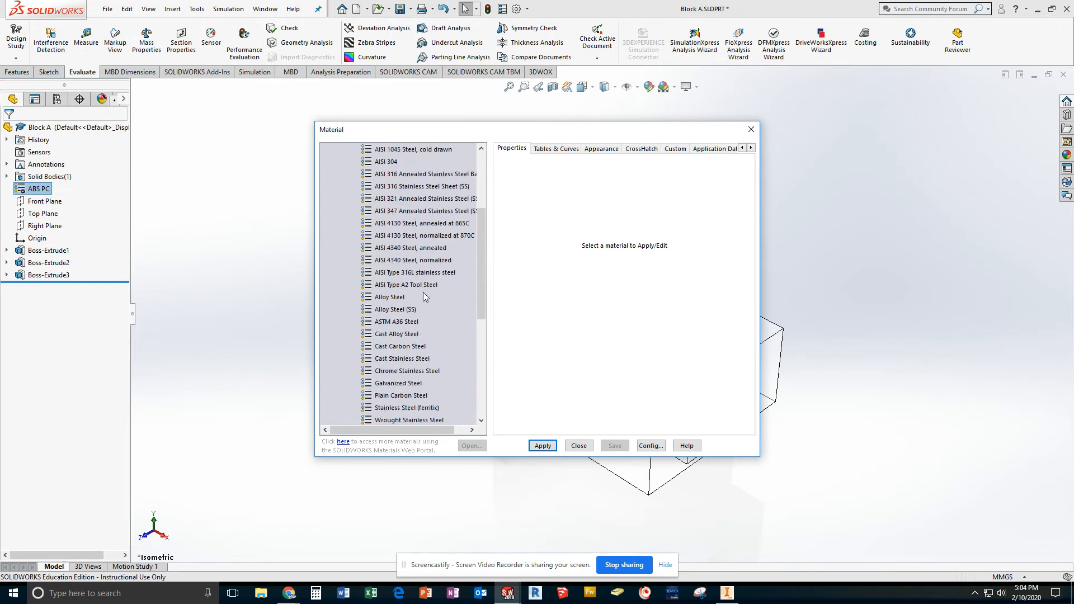
scroll(416, 268, down, 6)
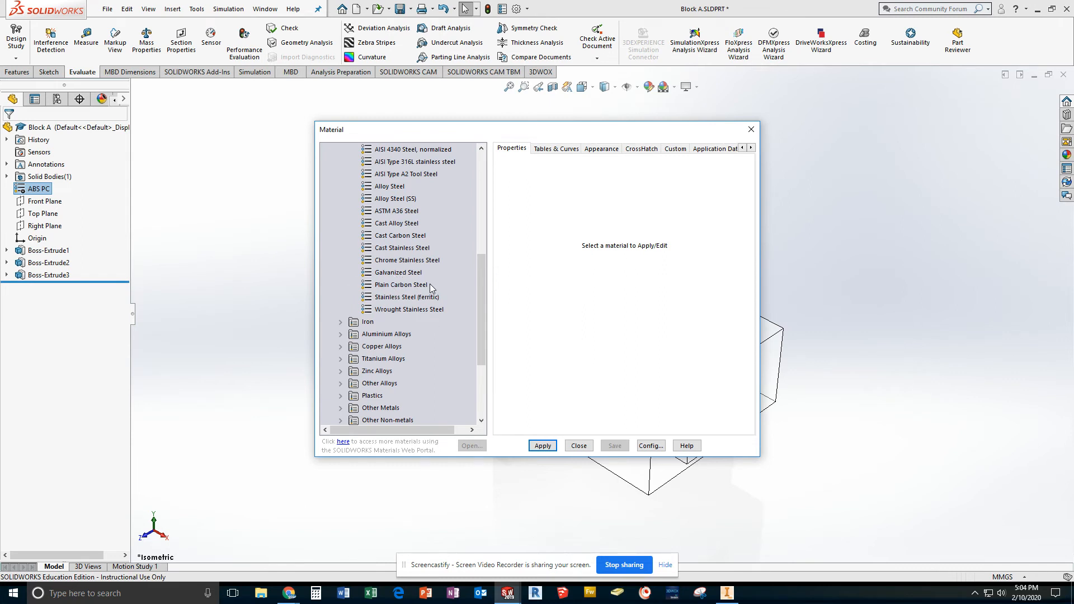
scroll(354, 287, up, 7)
click(340, 174)
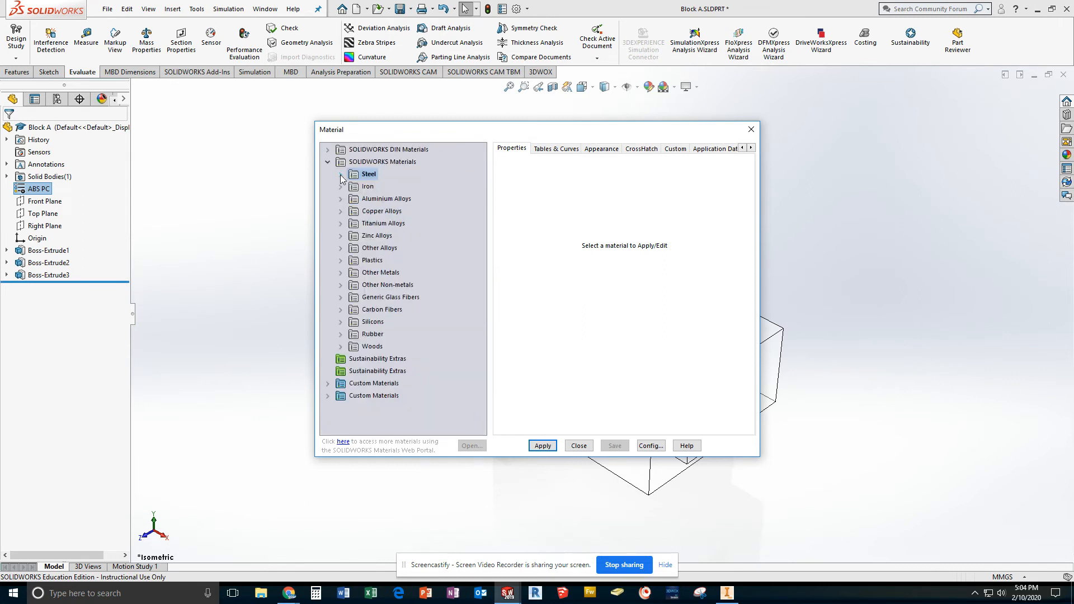
click(340, 187)
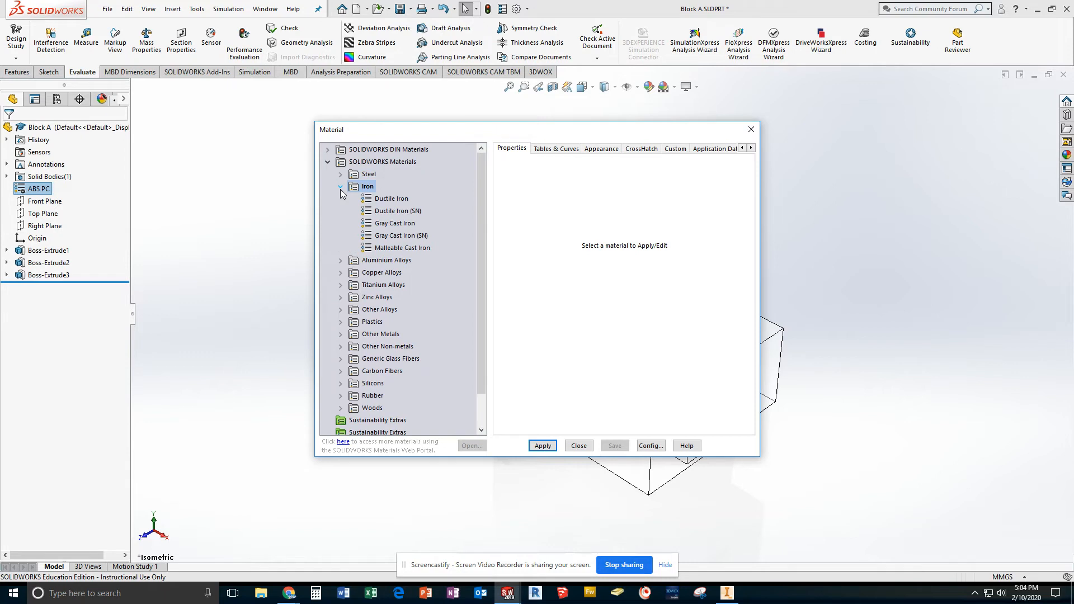
click(340, 186)
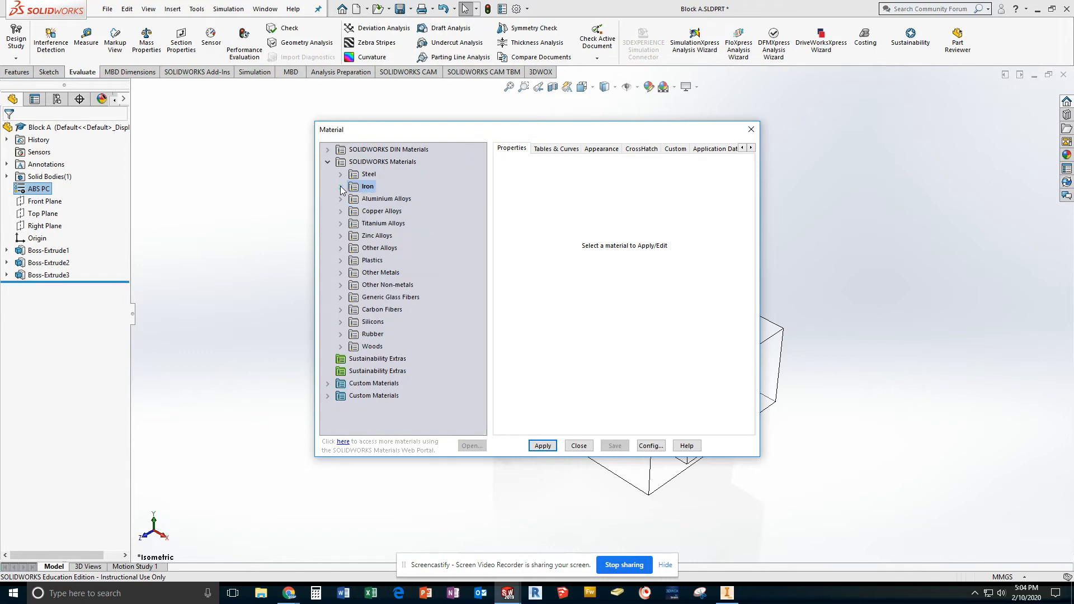
Examine the materials available in the Aluminium Alloys category of the material library
click(340, 199)
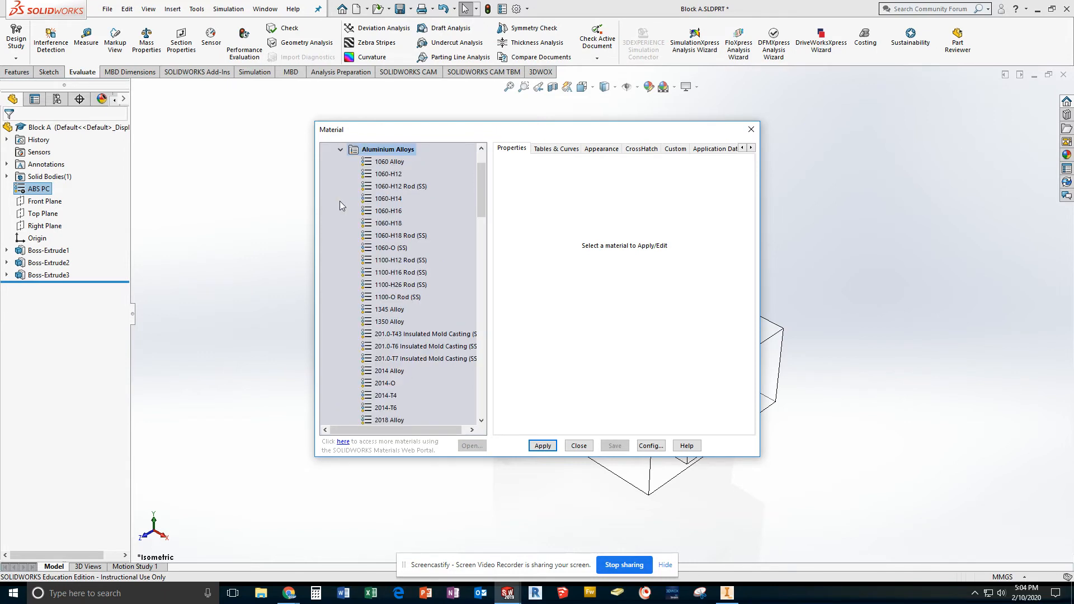
scroll(434, 270, down, 7)
scroll(421, 304, down, 15)
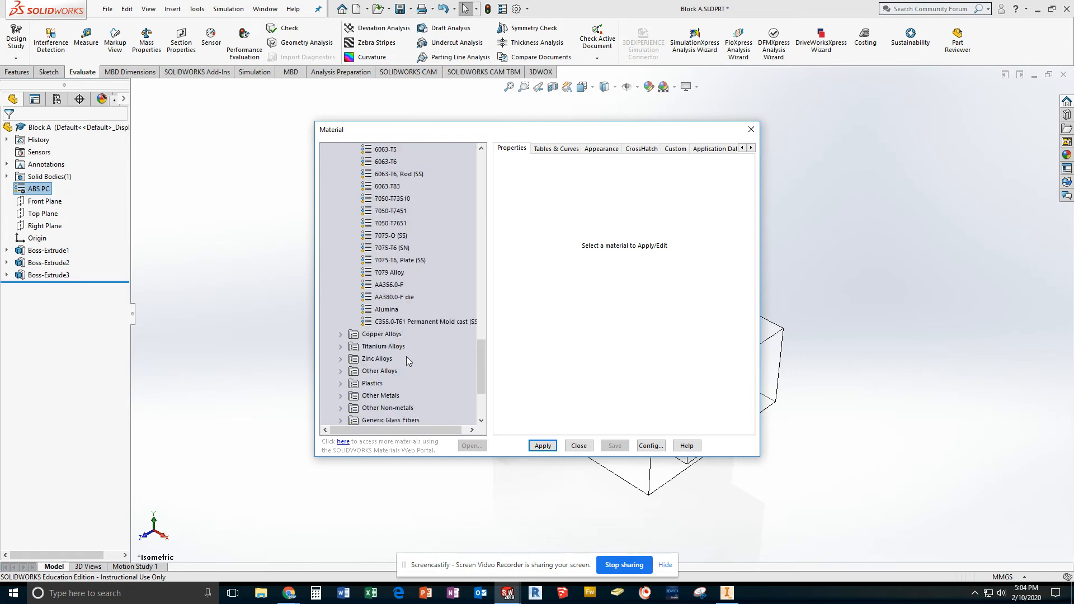
scroll(408, 229, up, 4)
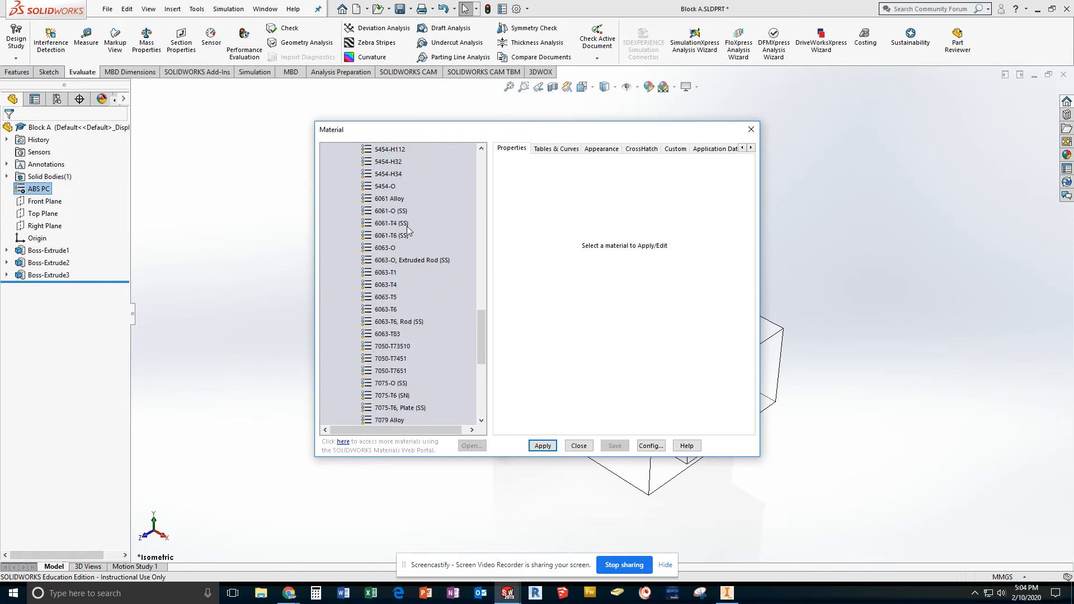
scroll(407, 229, up, 20)
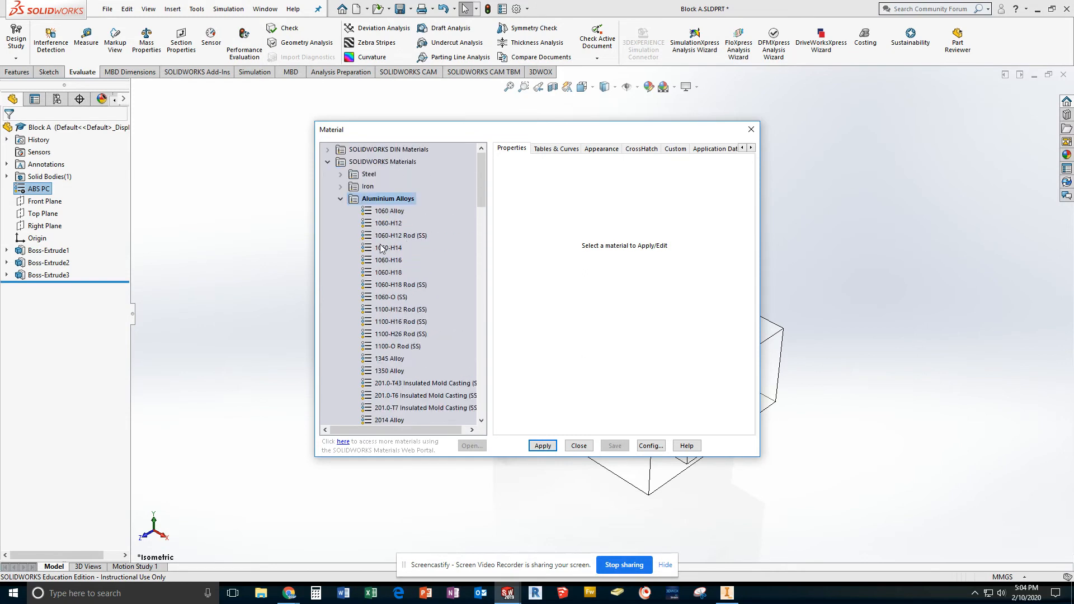
click(340, 198)
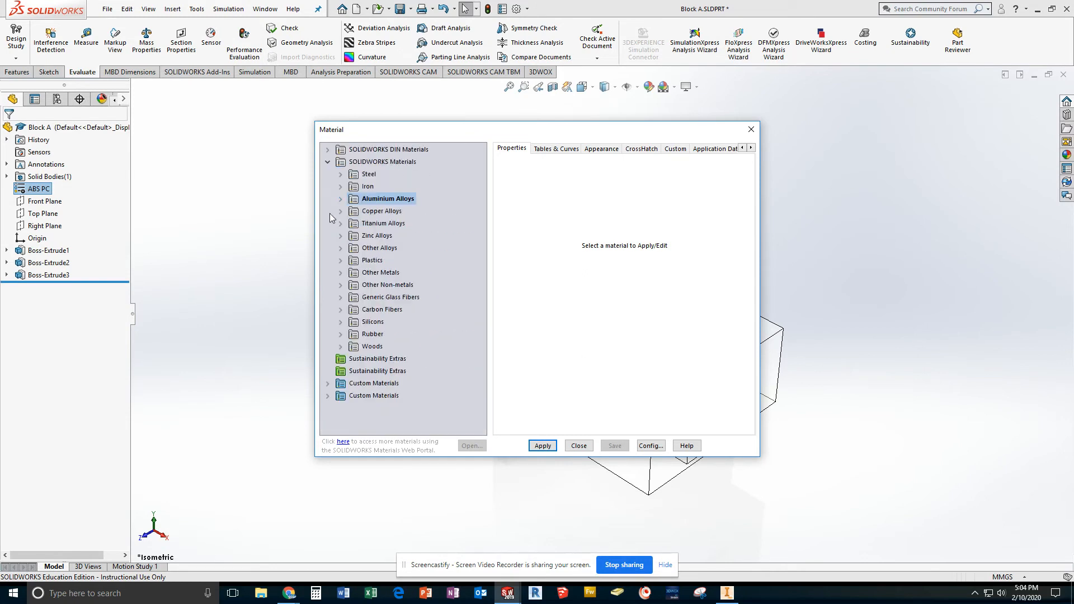
Examine the materials listed in the Copper Alloys and Titanium Alloys categories
click(340, 211)
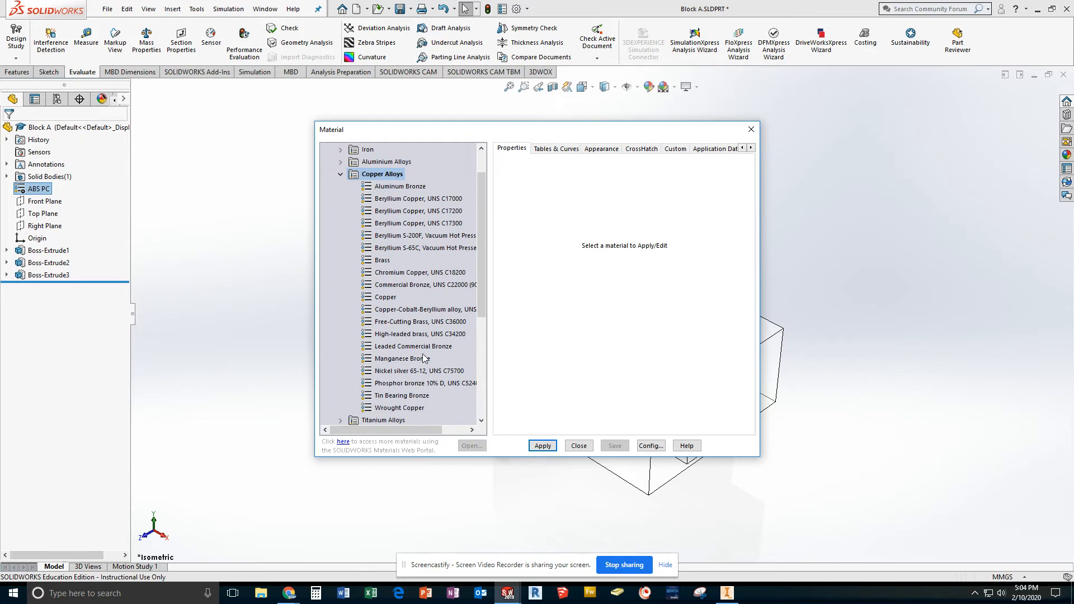
click(340, 174)
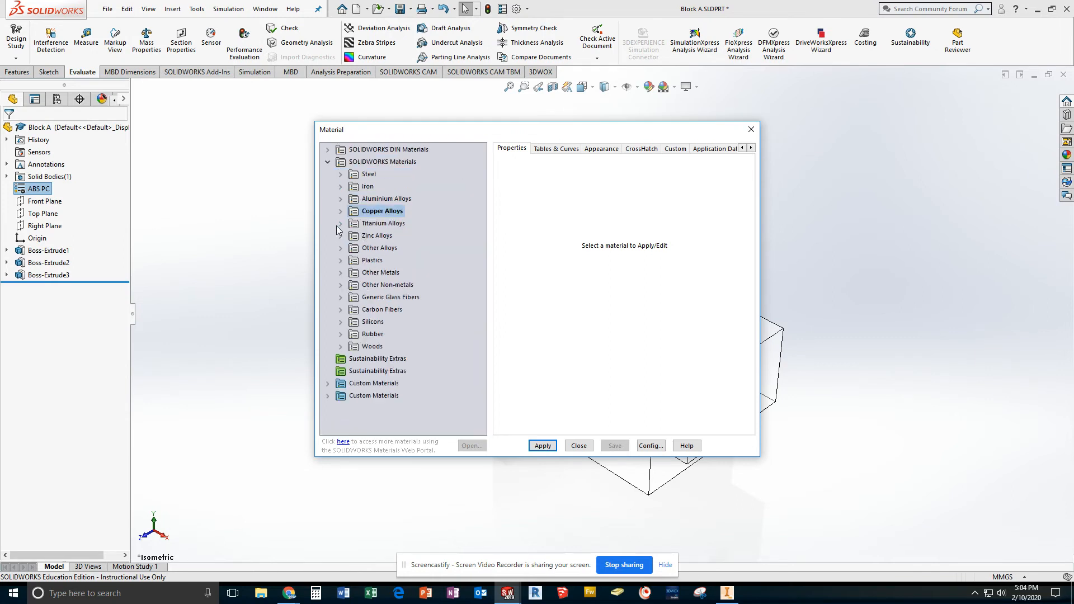
click(341, 224)
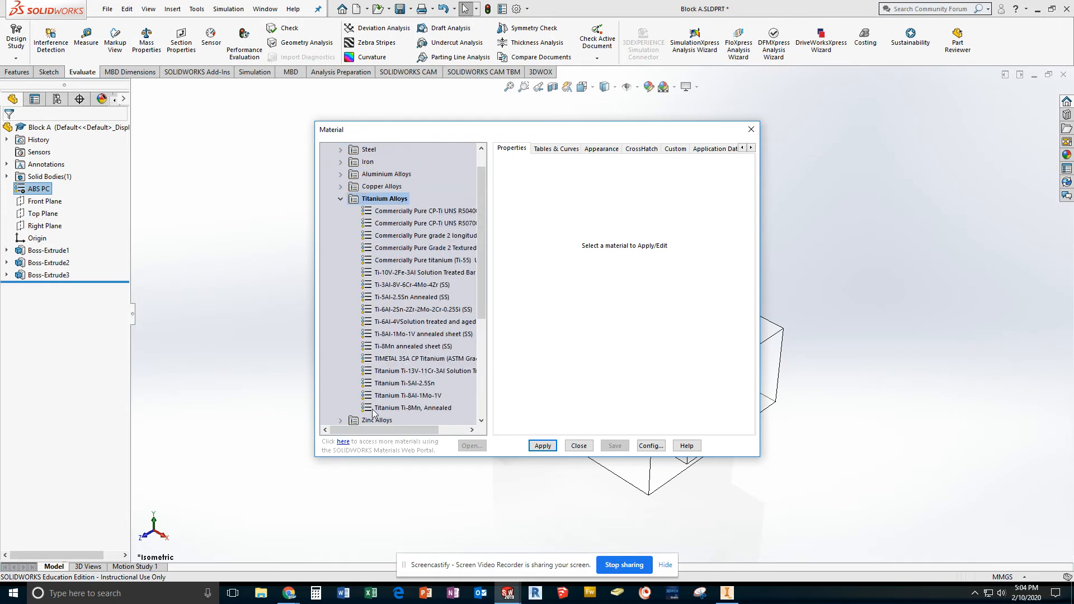
click(341, 198)
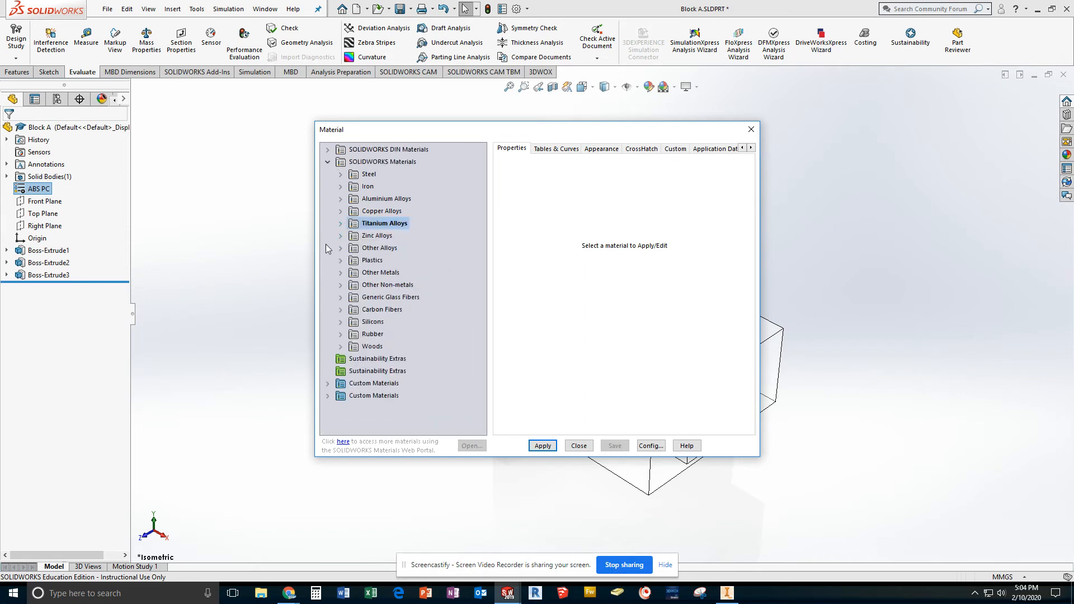
View the properties of Titanium in the Other Metals category and compare that category's list with Titanium Alloys
click(341, 273)
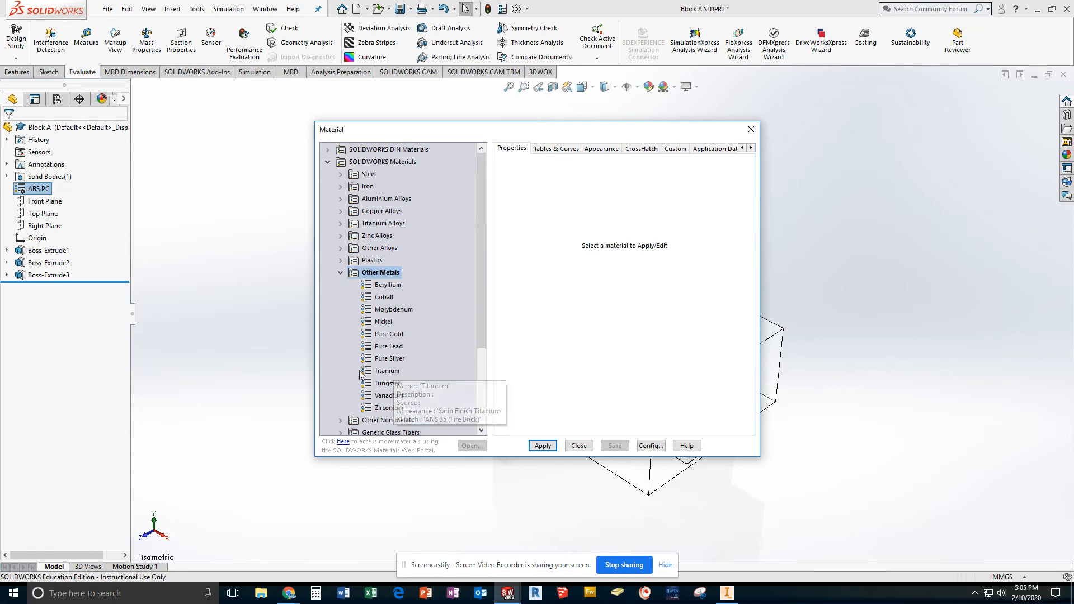
click(387, 371)
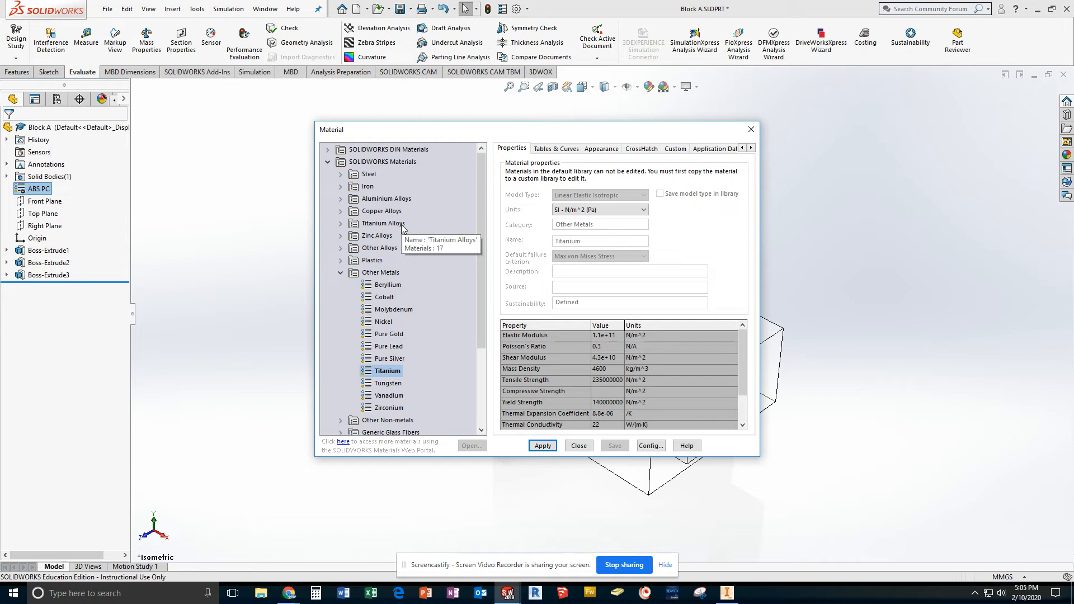
click(341, 226)
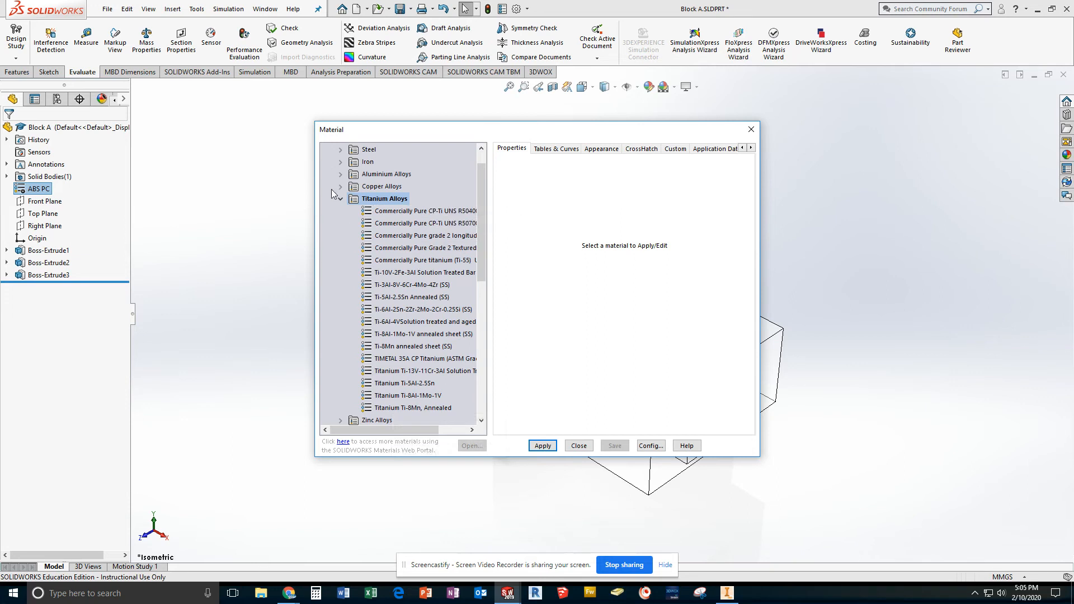
click(341, 200)
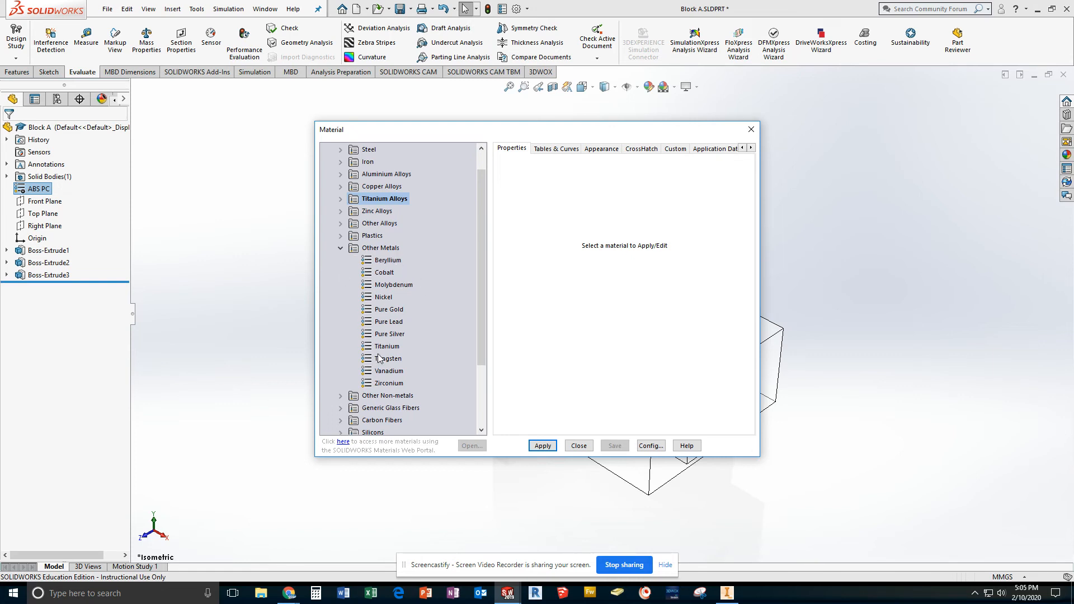
click(340, 250)
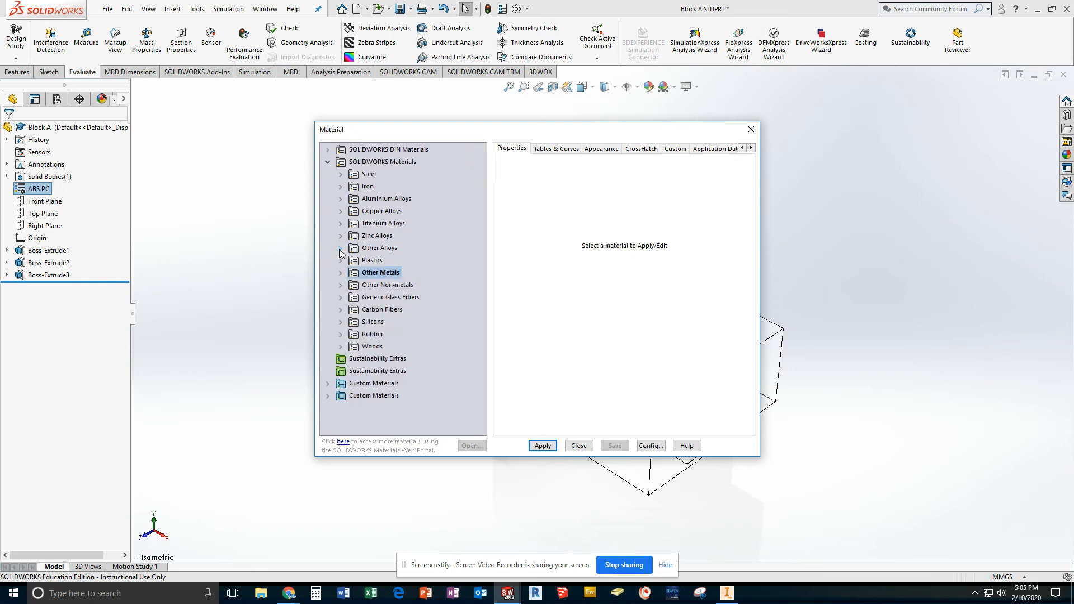
Examine the materials listed in the Woods and Rubber categories
click(340, 347)
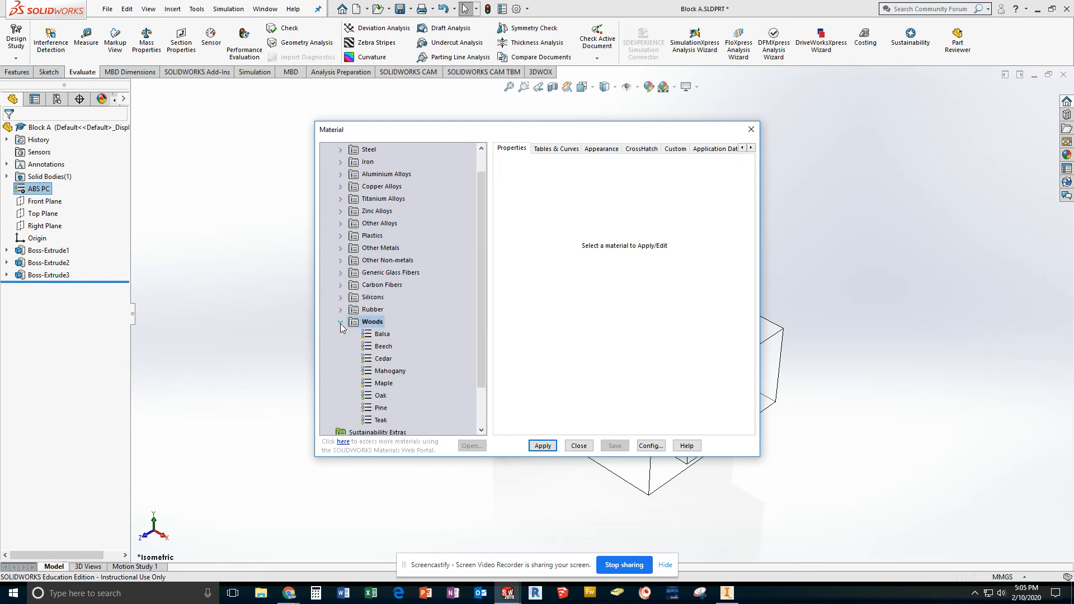
click(340, 322)
click(340, 335)
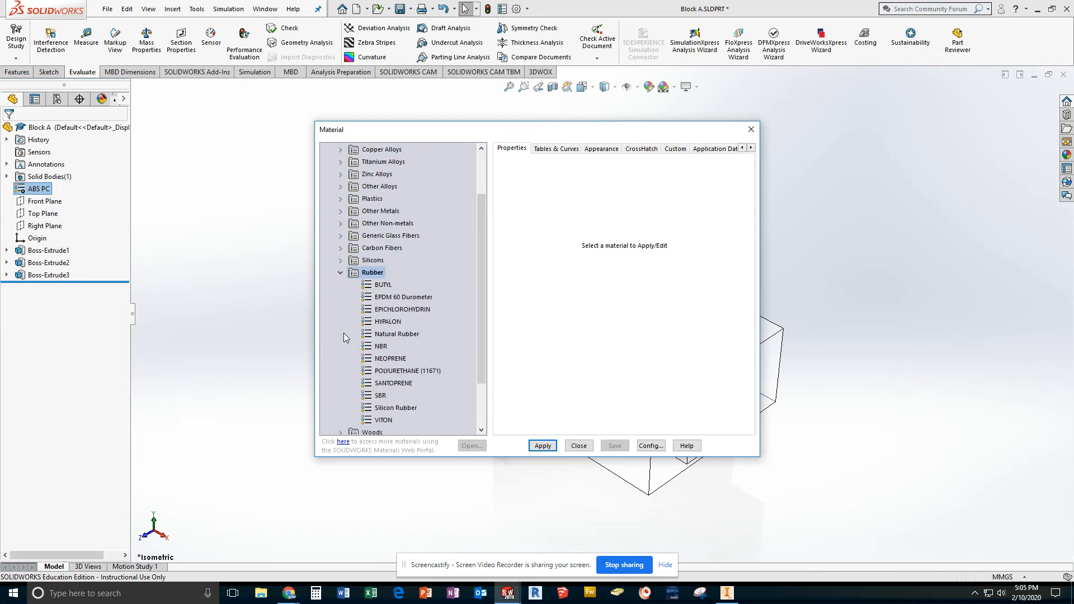
click(339, 273)
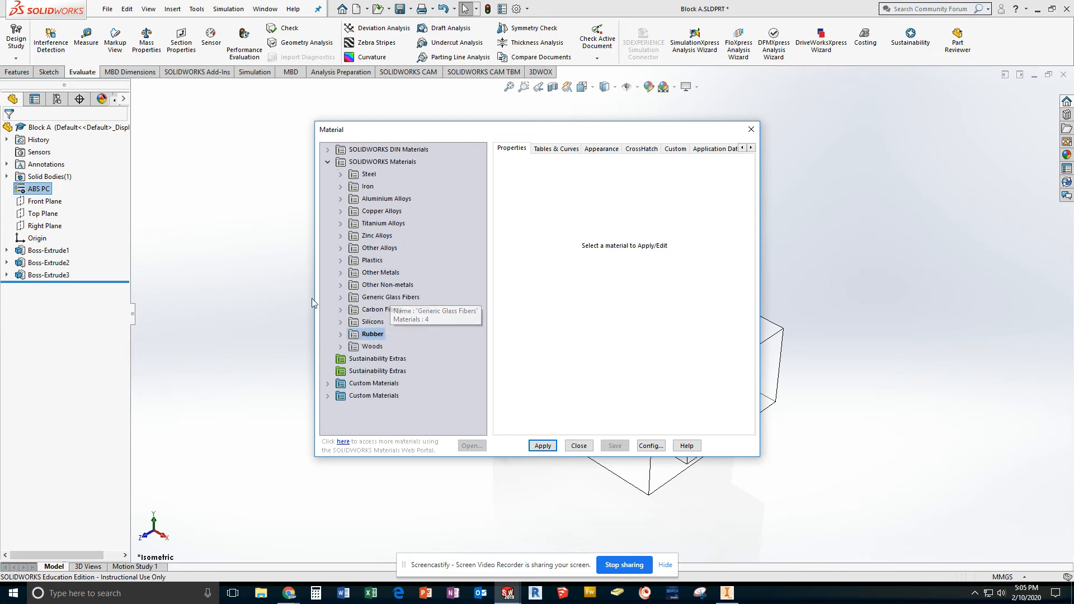
Preview Glass and Rubber in the Other Non-metals category, and assign Water as the material of Block A
click(341, 285)
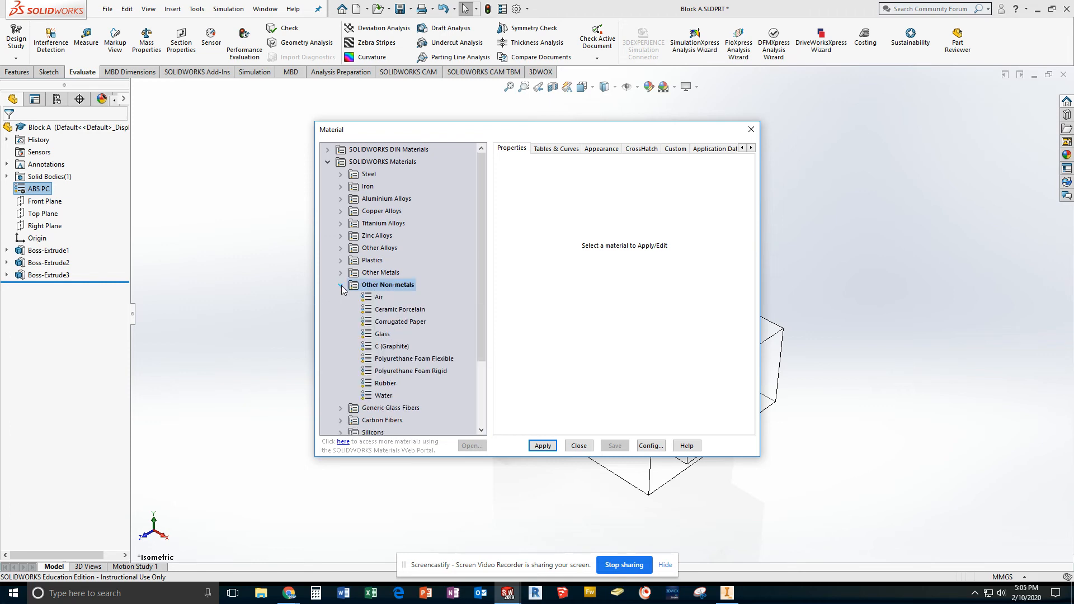
click(429, 308)
click(387, 335)
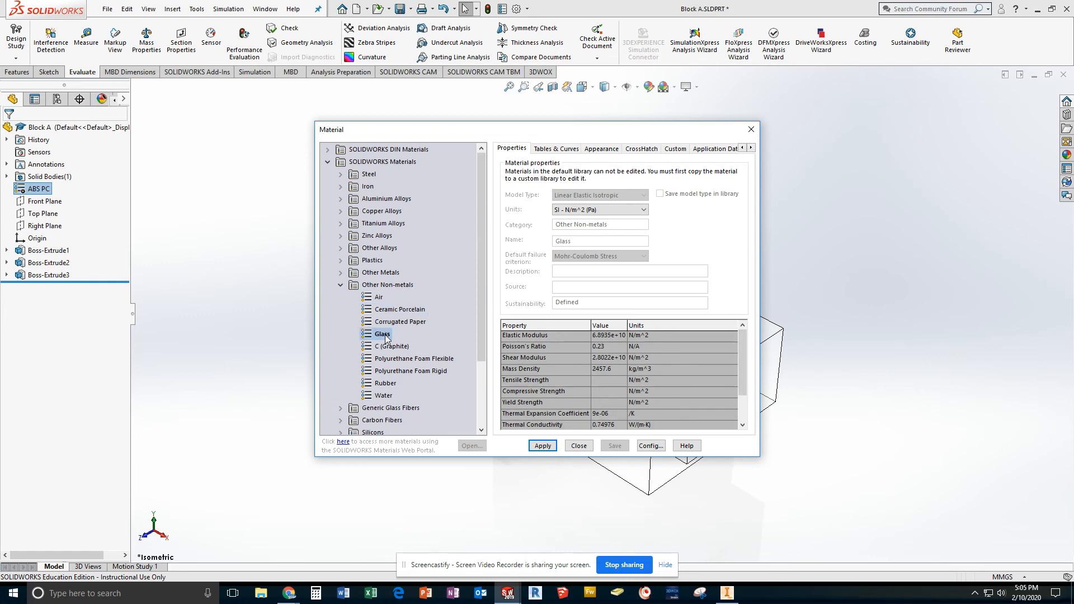
click(385, 385)
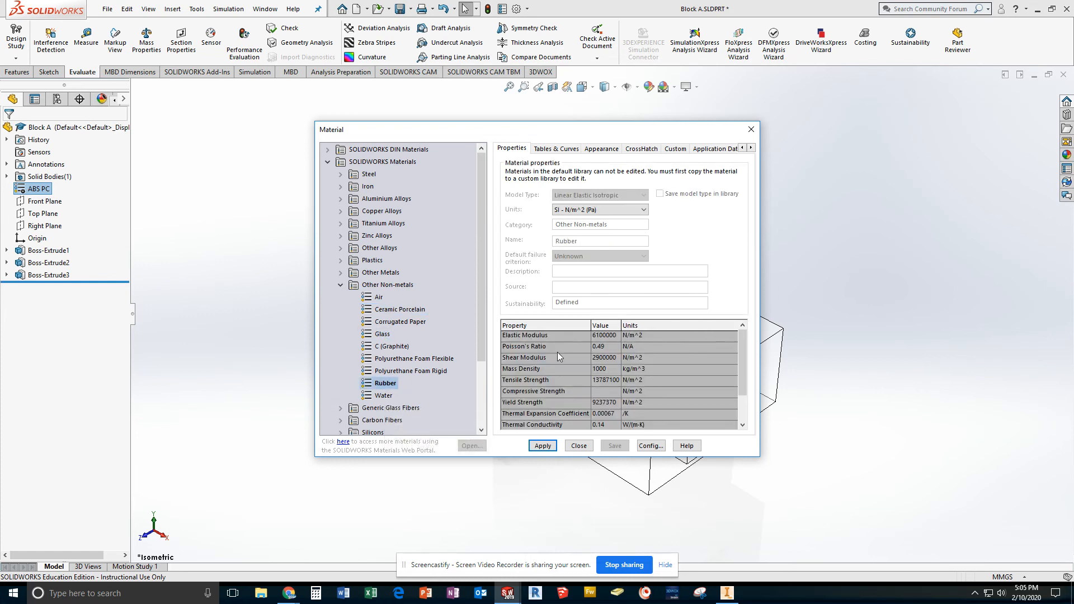
click(384, 396)
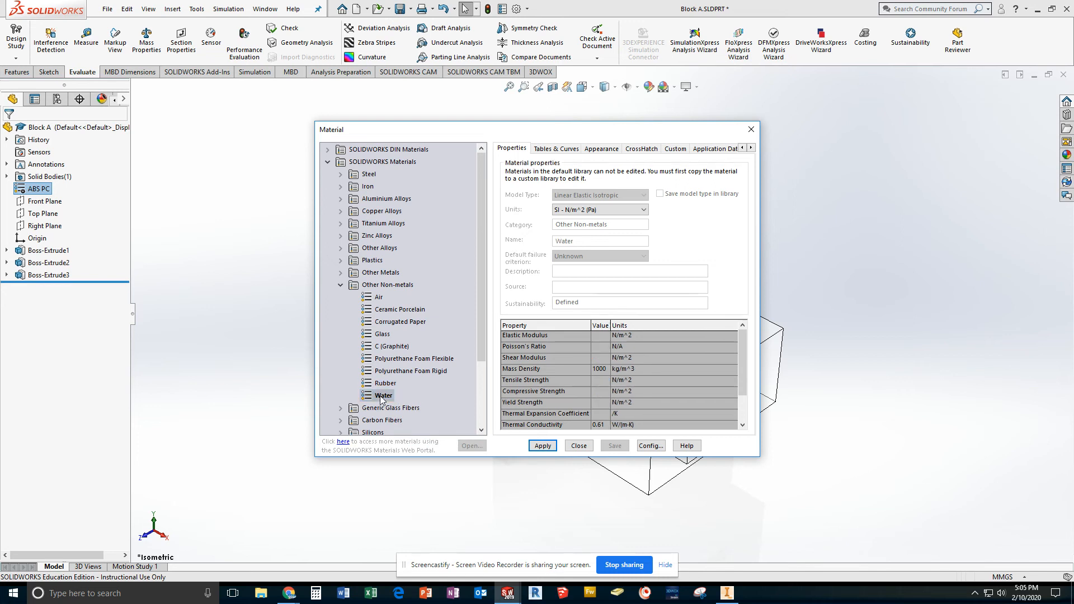
click(542, 446)
click(751, 129)
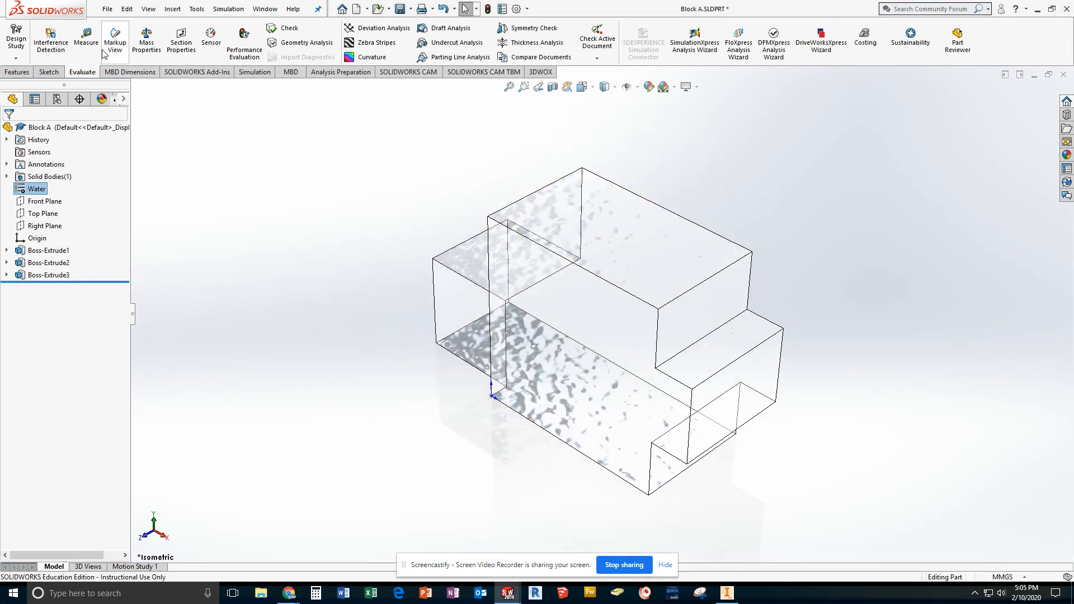
Check the mass and the center of mass coordinates of the Water block in the mass properties report
click(146, 40)
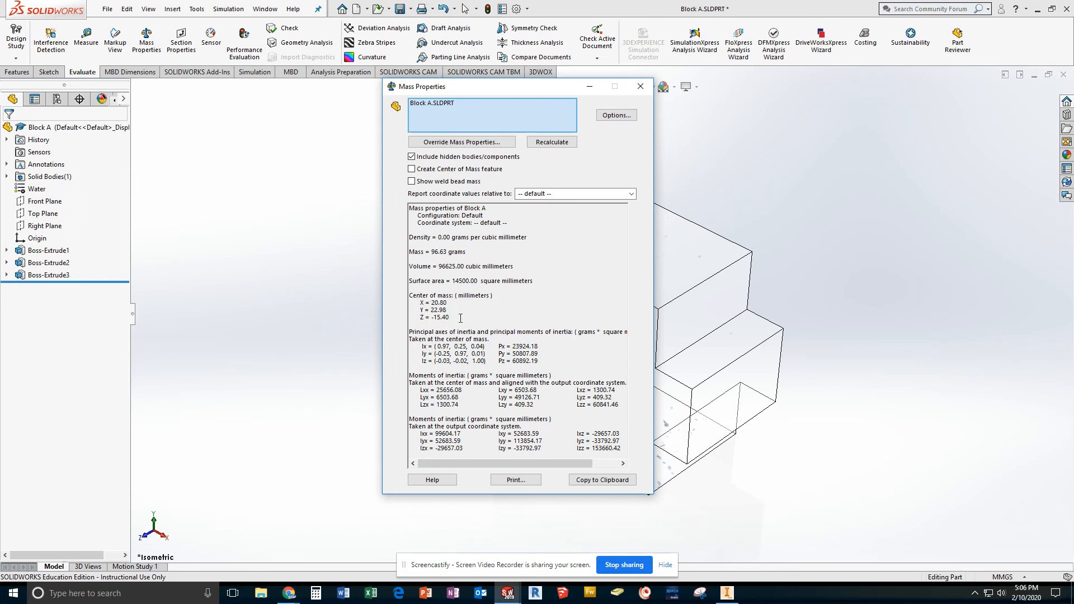
drag(429, 314, 410, 291)
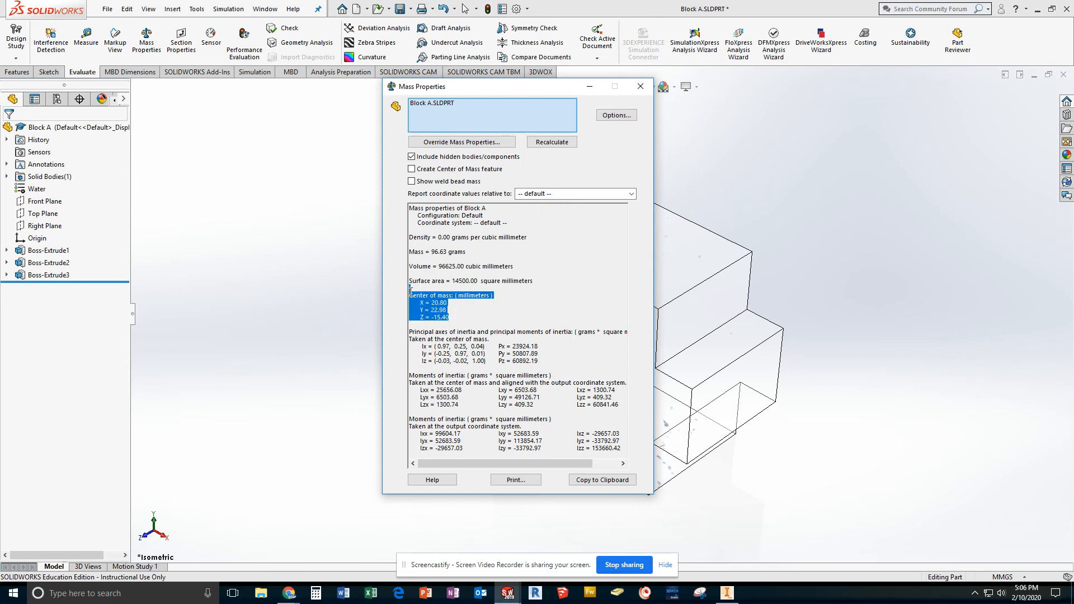
click(448, 310)
drag(457, 319, 416, 297)
click(640, 85)
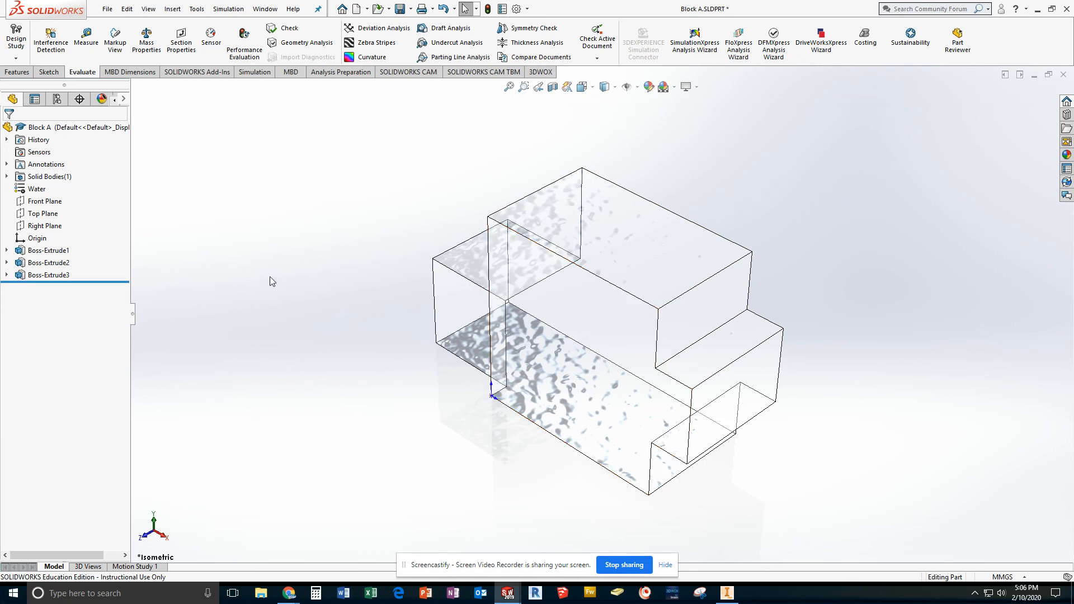
Remove the Water material from Block A
right_click(35, 192)
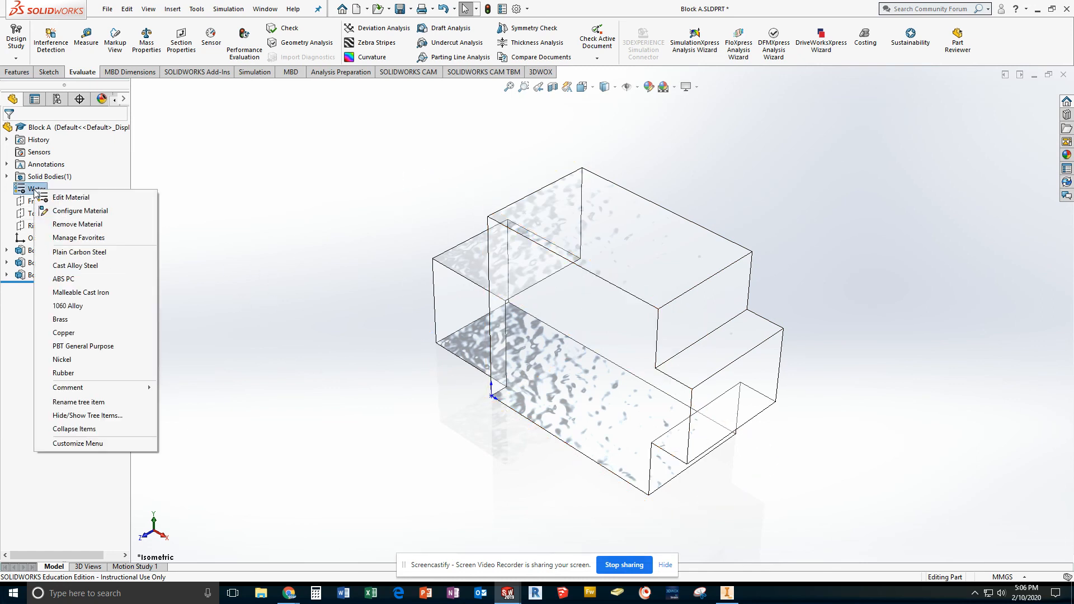
click(98, 225)
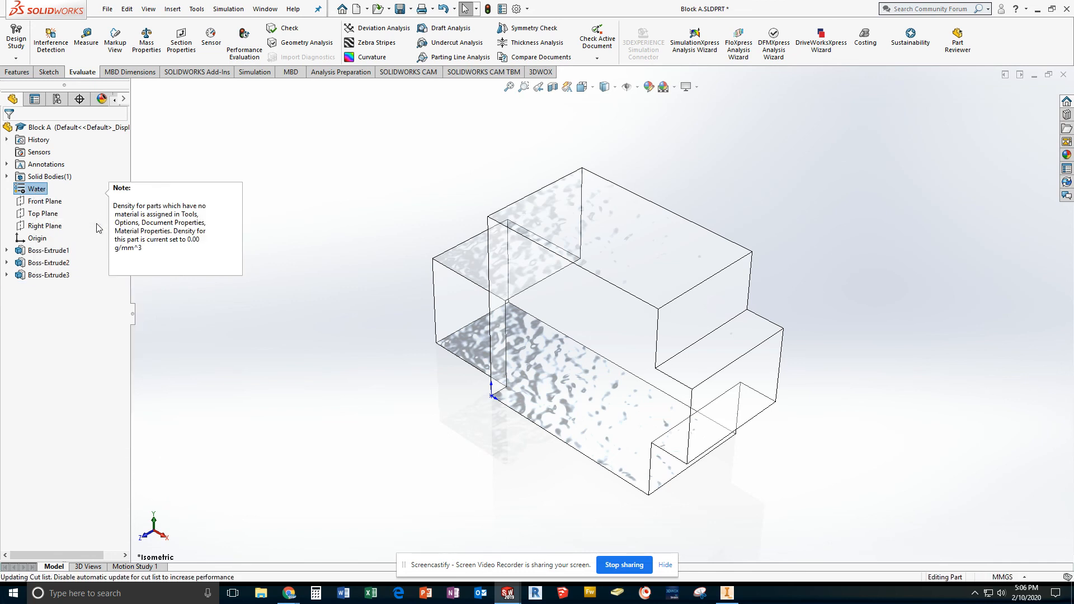